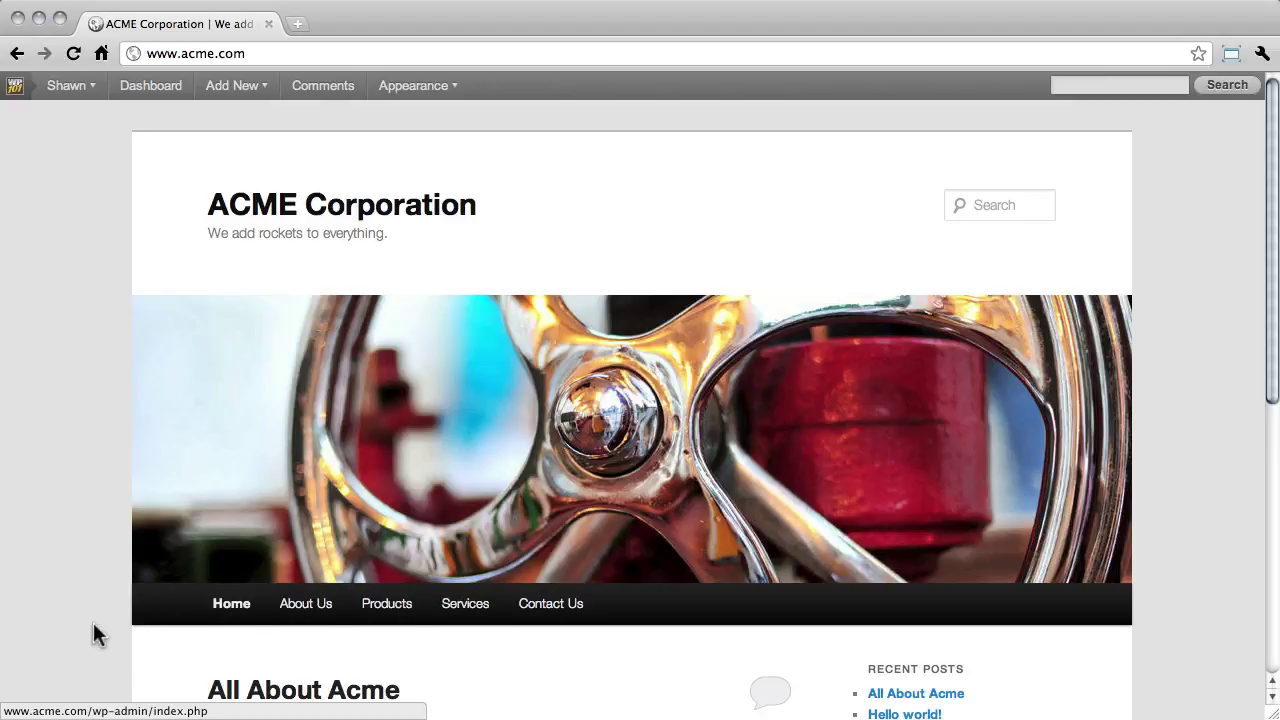
Examine the site's home page posts and the About Us page, returning to the home page
{"action": "scroll", "coordinate": [92, 630], "scroll_direction": "down", "scroll_amount": 5}
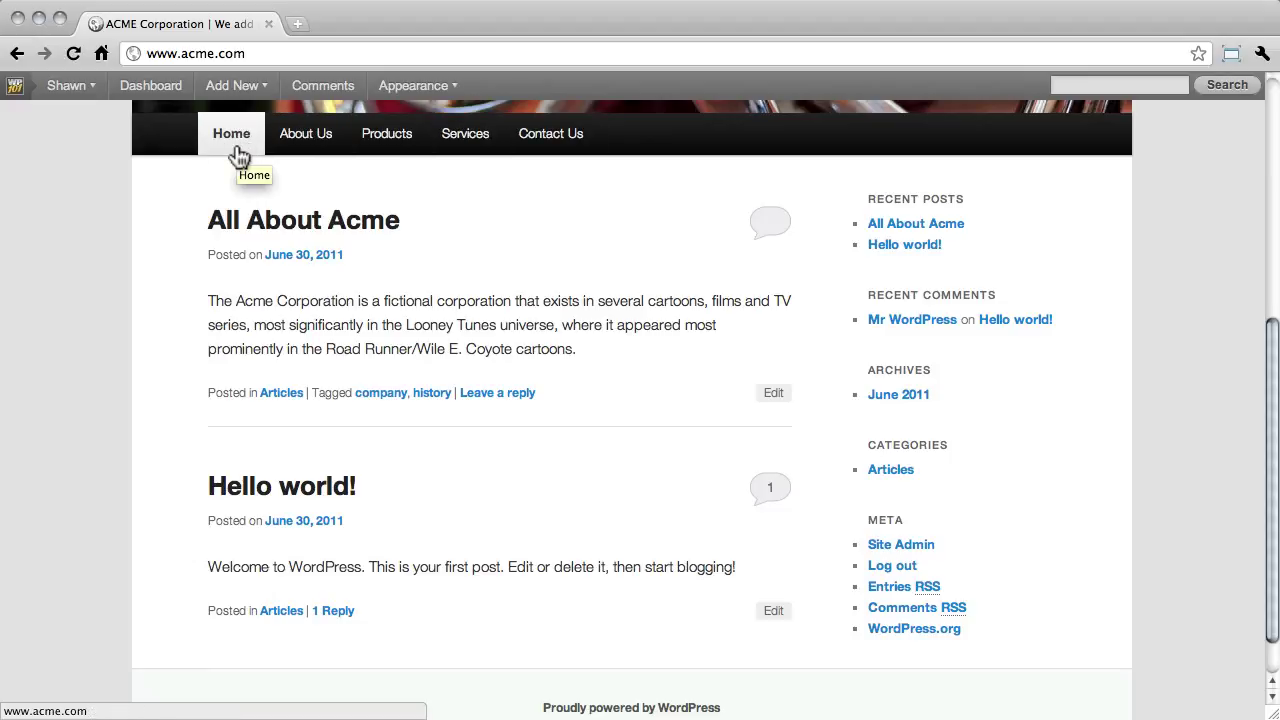
{"action": "left_click", "coordinate": [322, 142]}
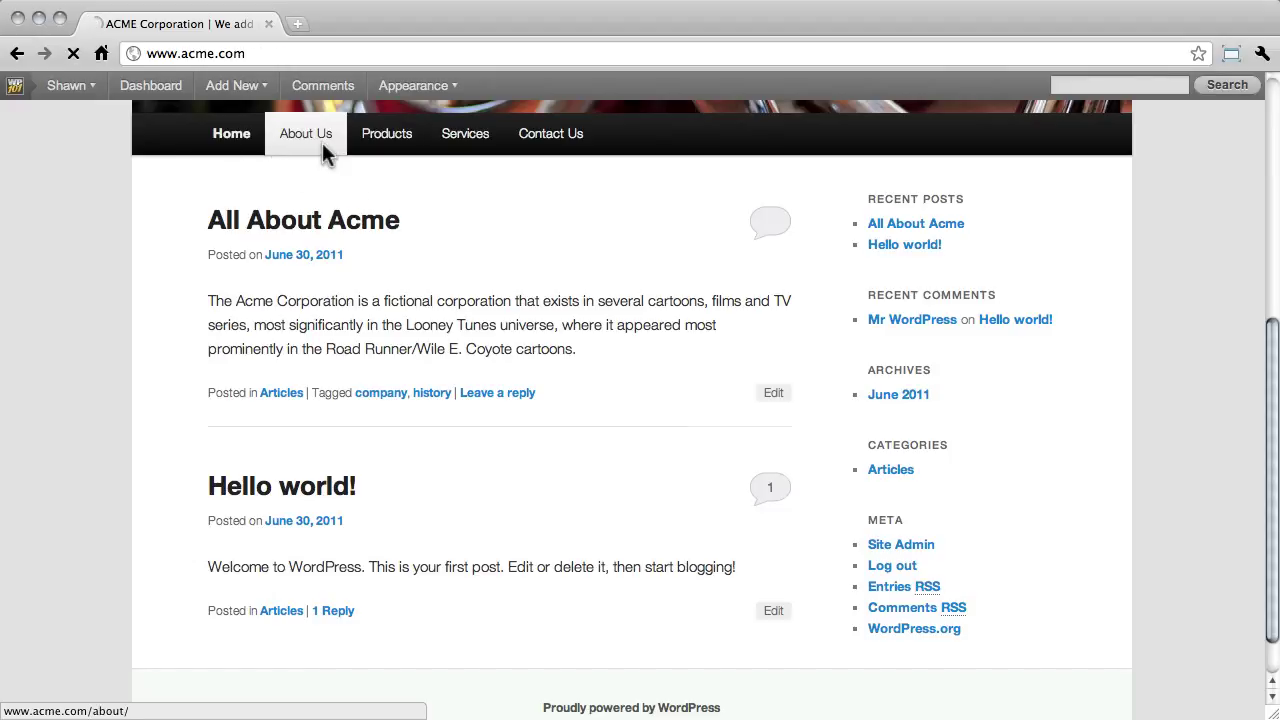
{"action": "scroll", "coordinate": [158, 240], "scroll_direction": "down", "scroll_amount": 4}
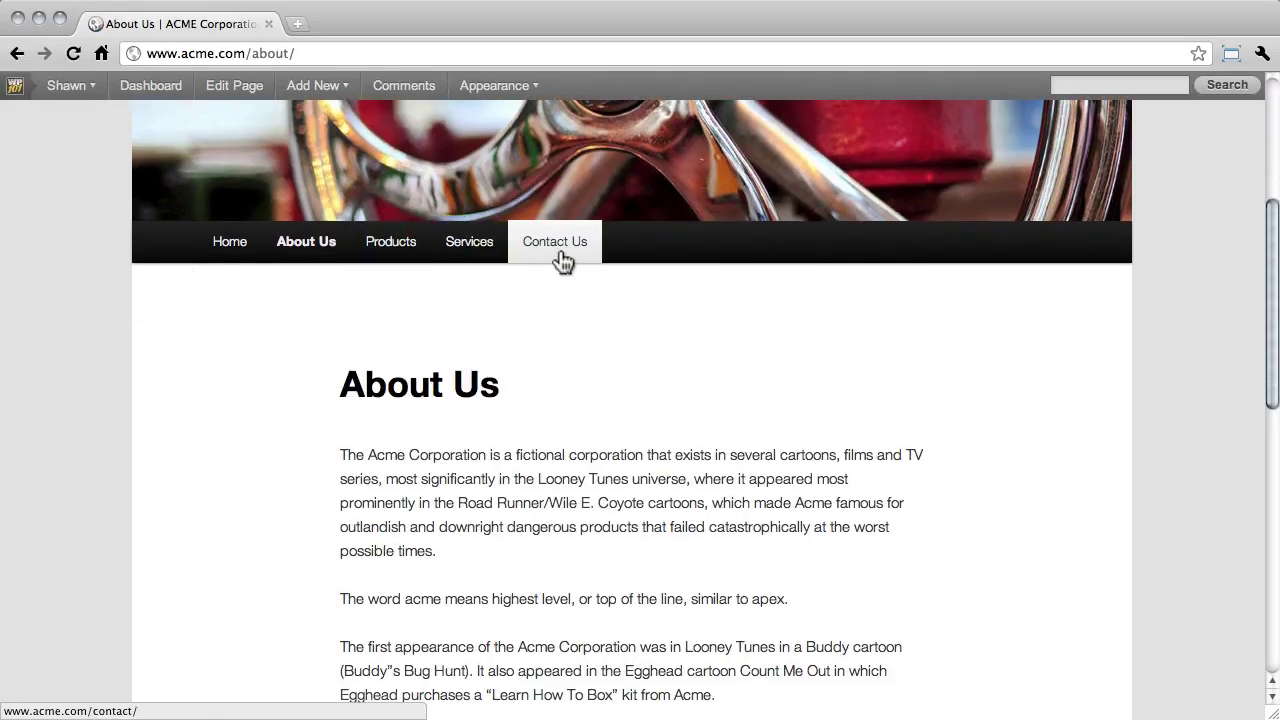
{"action": "scroll", "coordinate": [316, 350], "scroll_direction": "down", "scroll_amount": 3}
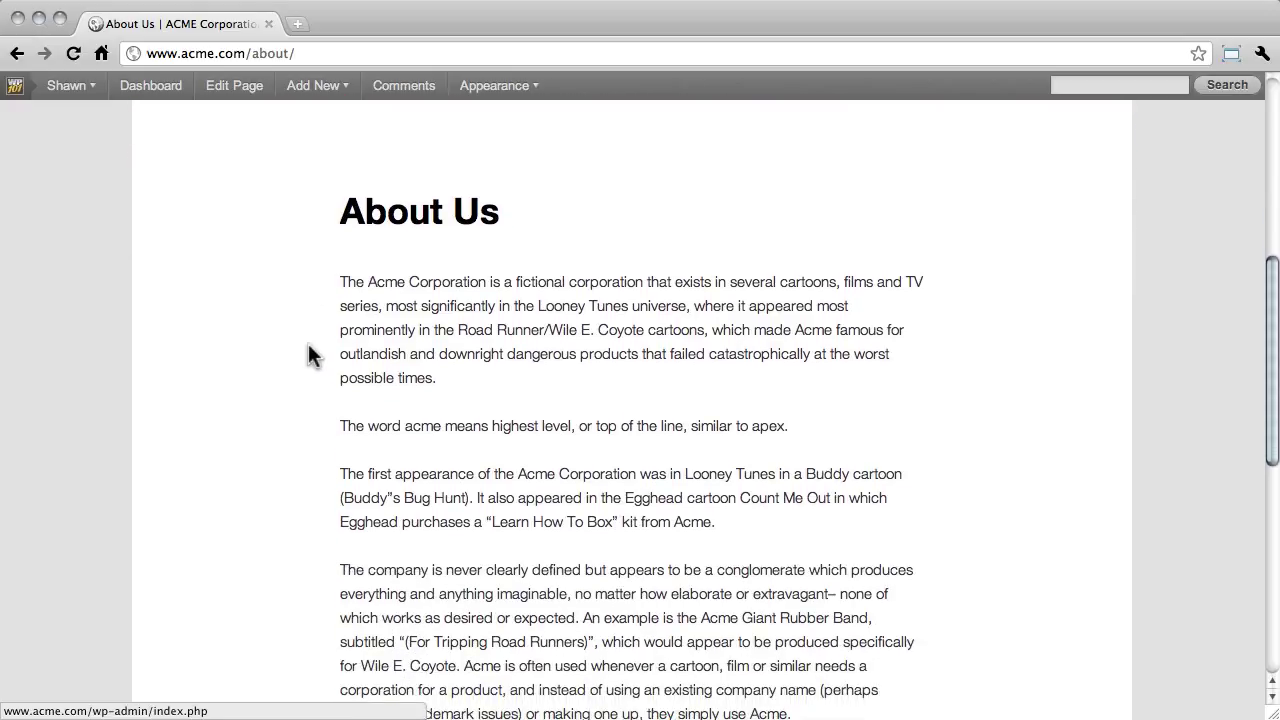
{"action": "scroll", "coordinate": [308, 347], "scroll_direction": "up", "scroll_amount": 6}
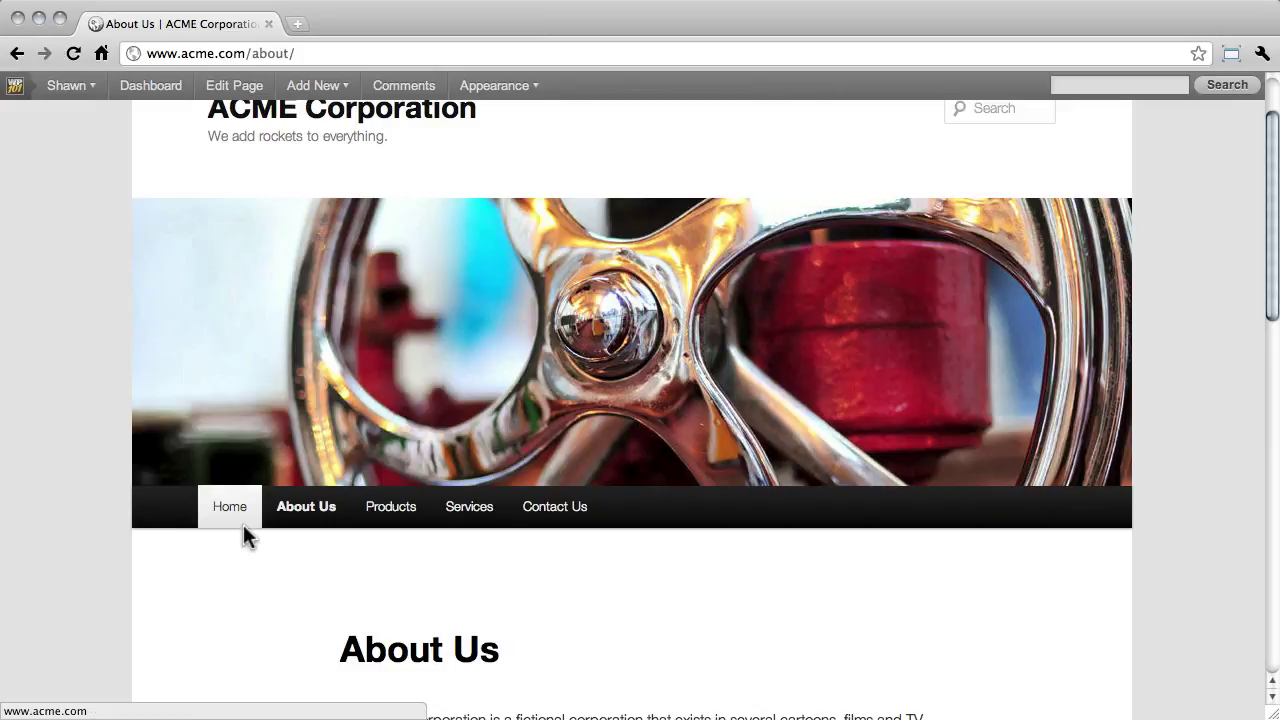
{"action": "left_click", "coordinate": [242, 520]}
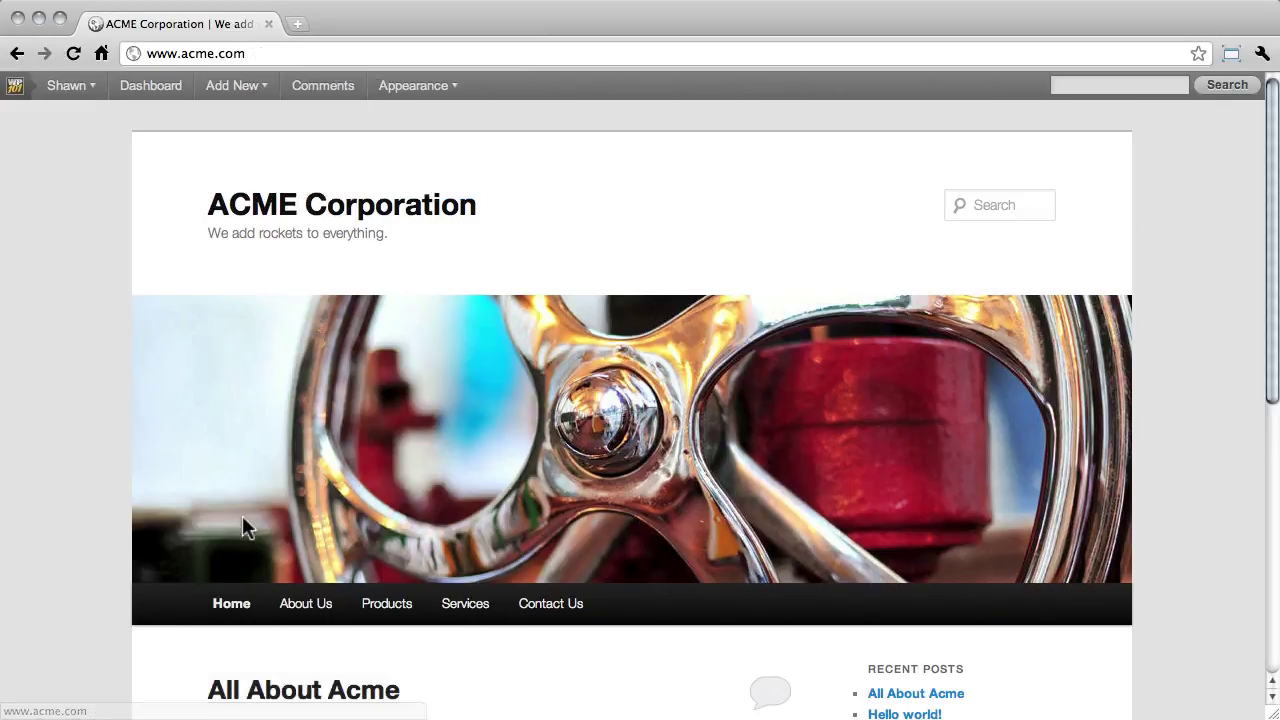
{"action": "scroll", "coordinate": [110, 528], "scroll_direction": "down", "scroll_amount": 4}
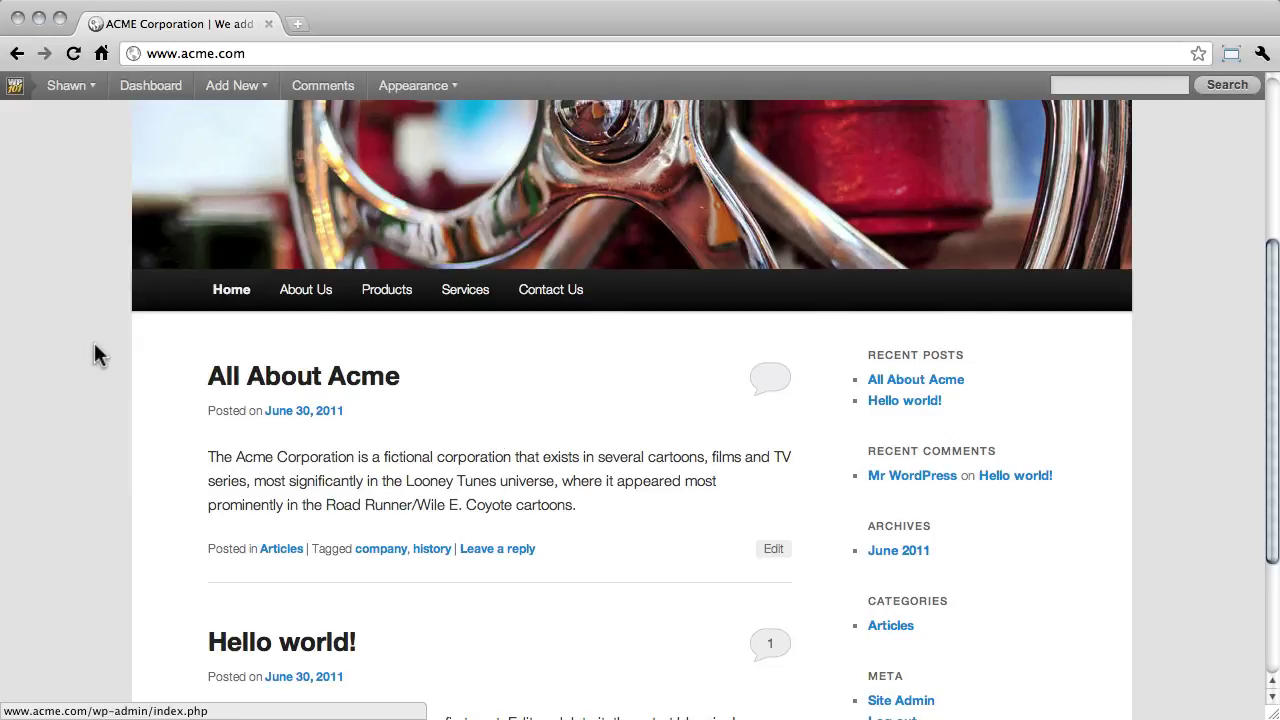
Start a new post from the site's home page
{"action": "mouse_move", "coordinate": [248, 95]}
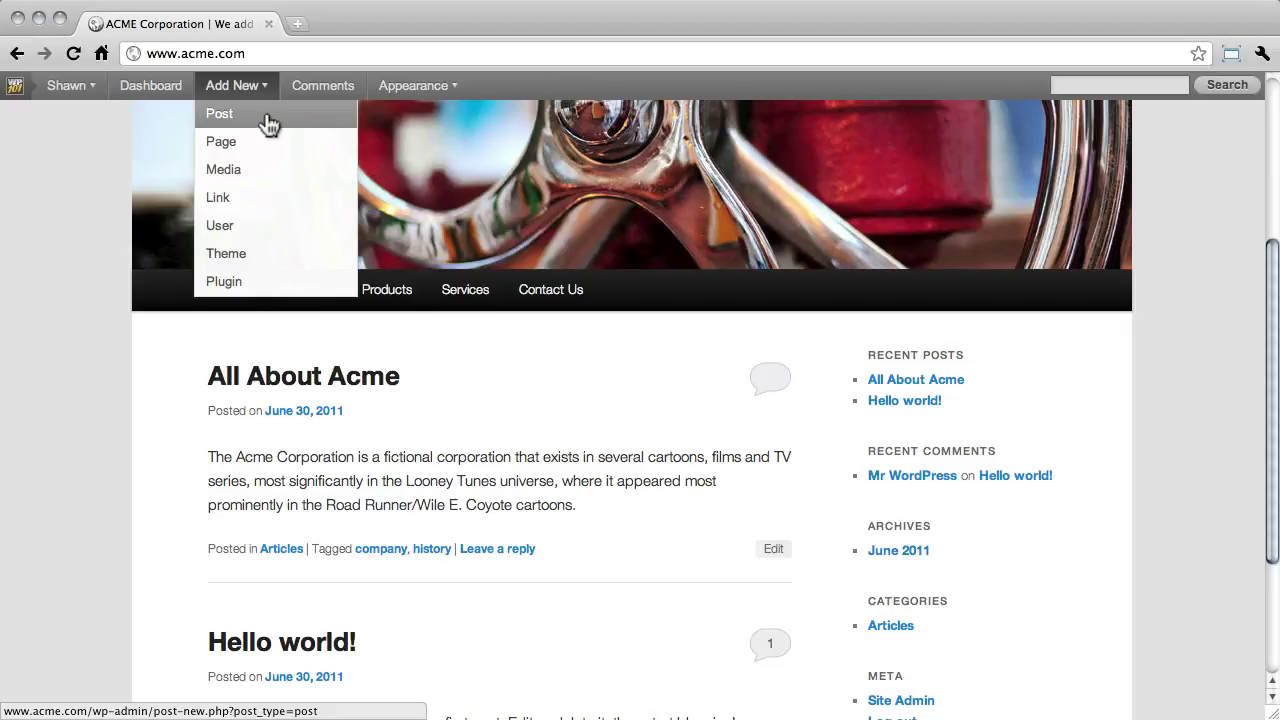
{"action": "left_click", "coordinate": [268, 121]}
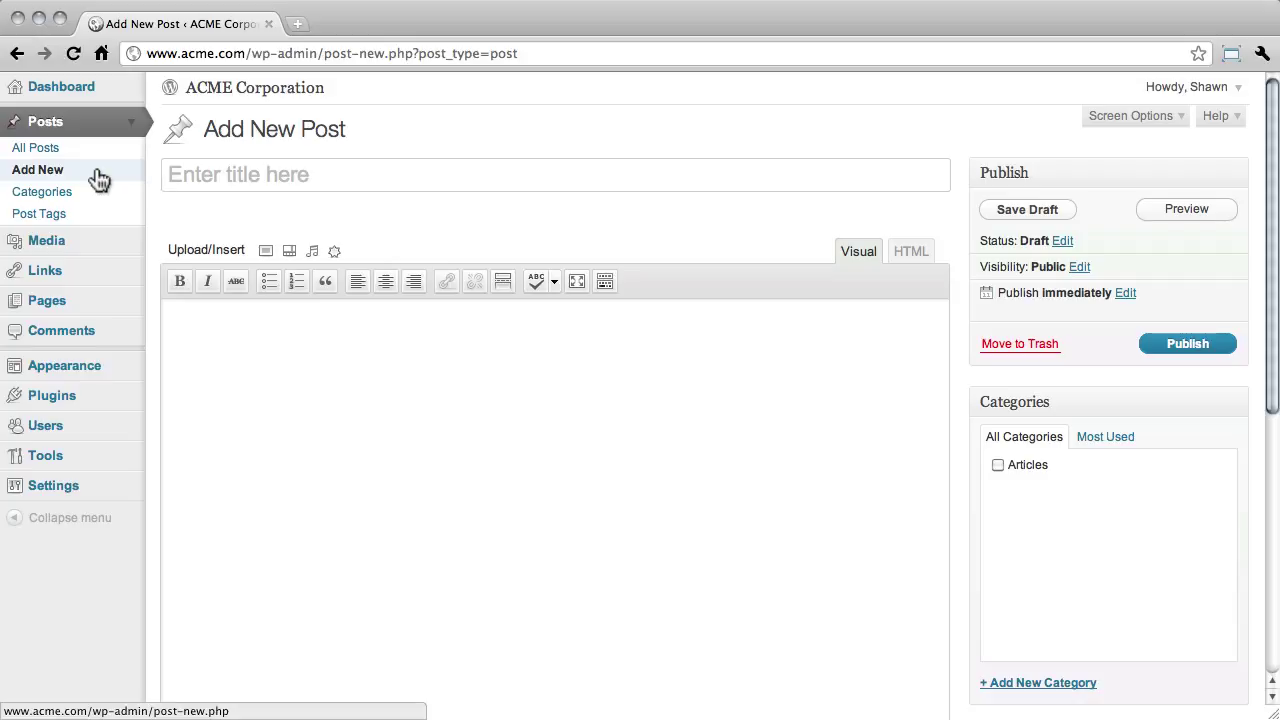
Move the Format box above the Categories box, keep the Publish box expanded, and review the editor's screen options
{"action": "left_click", "coordinate": [1101, 173]}
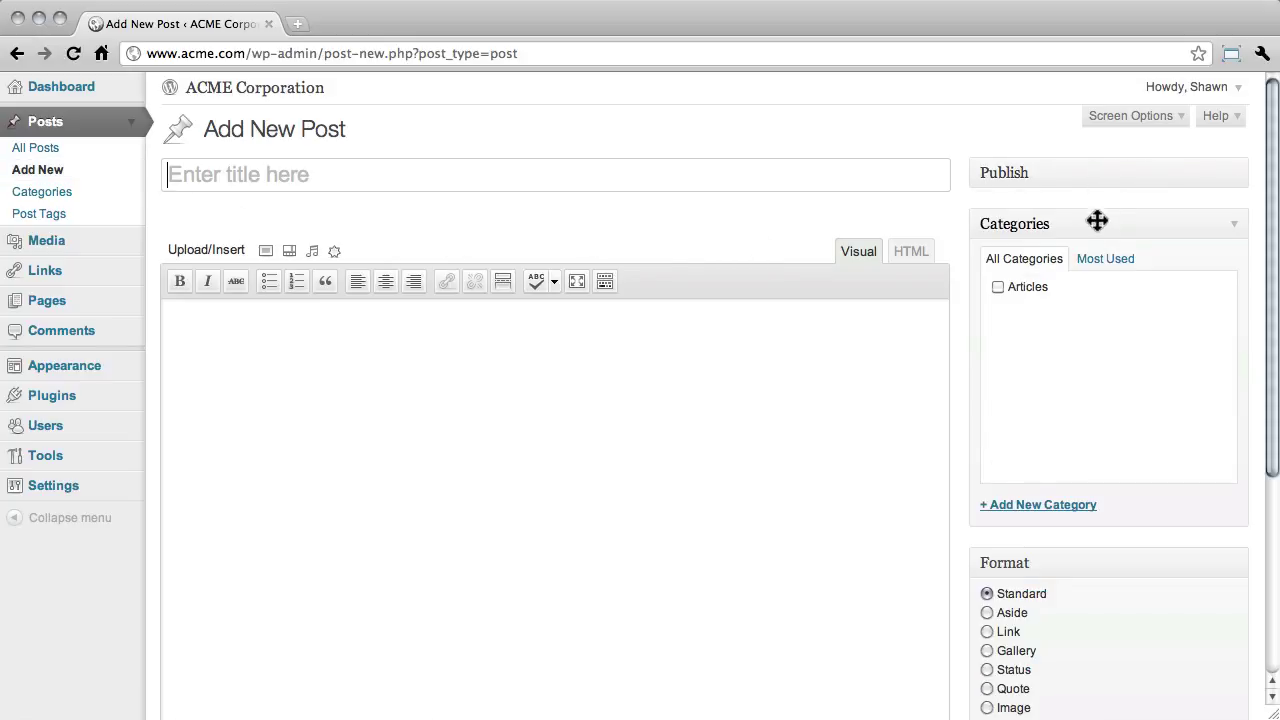
{"action": "left_click", "coordinate": [1100, 222]}
{"action": "left_click", "coordinate": [1085, 282]}
{"action": "left_click_drag", "start_coordinate": [1086, 277], "coordinate": [1086, 220]}
{"action": "left_click", "coordinate": [1090, 273]}
{"action": "left_click", "coordinate": [1086, 224]}
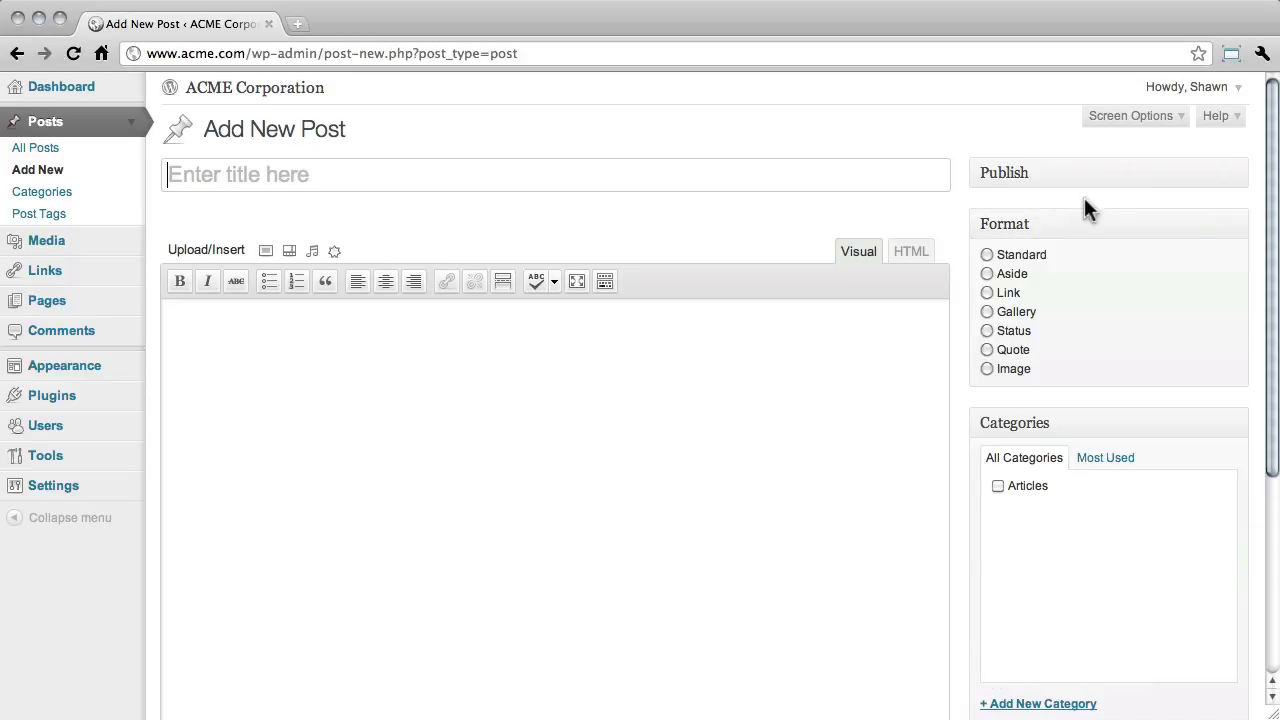
{"action": "left_click", "coordinate": [1086, 175]}
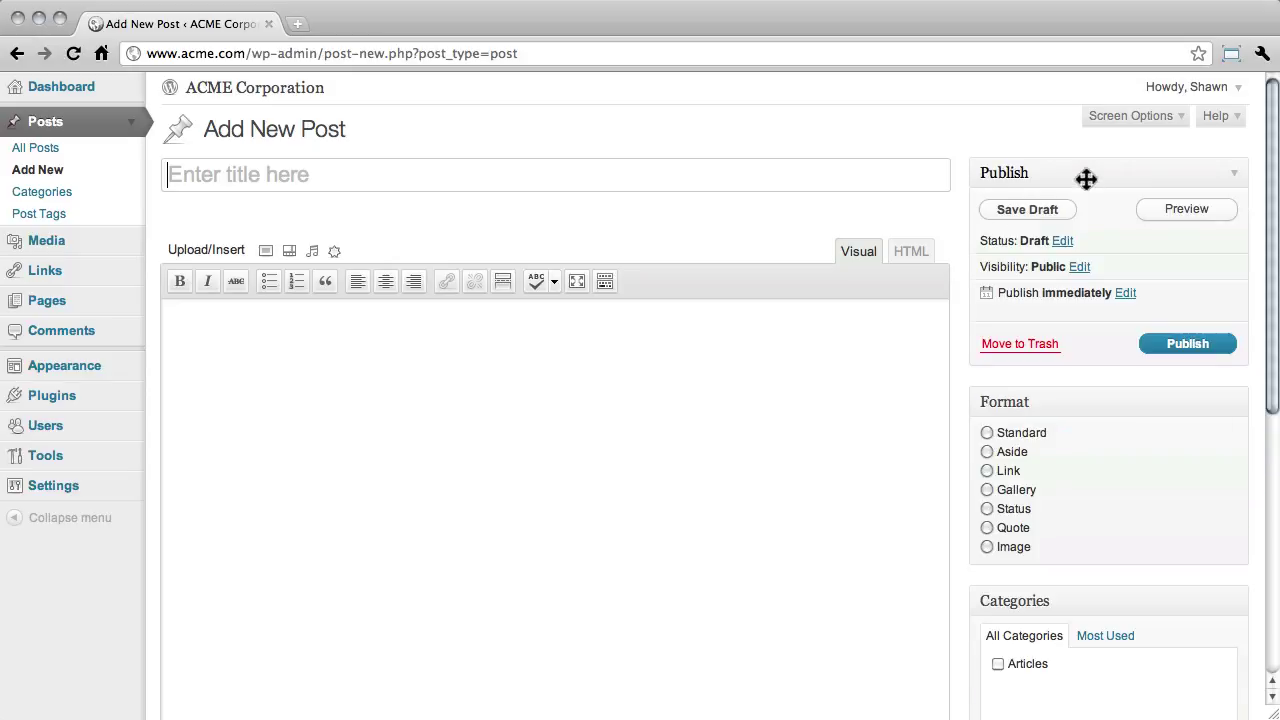
{"action": "left_click", "coordinate": [1130, 117]}
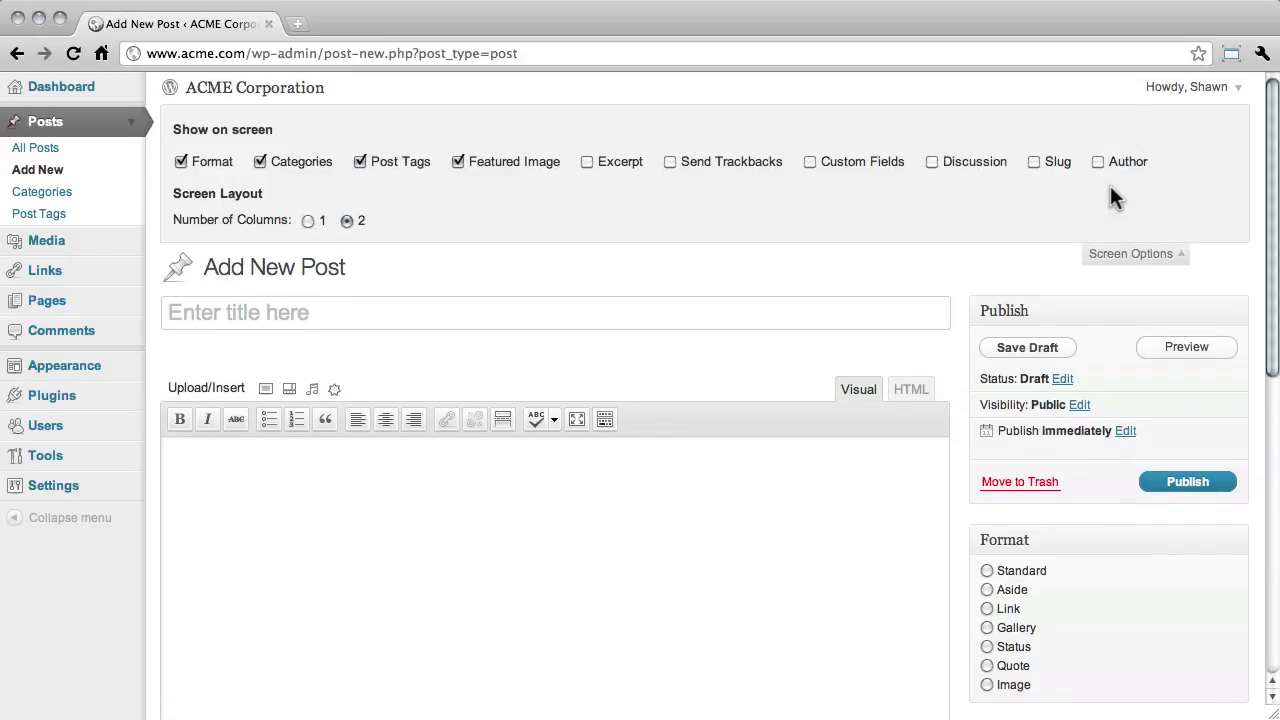
{"action": "left_click", "coordinate": [1111, 253]}
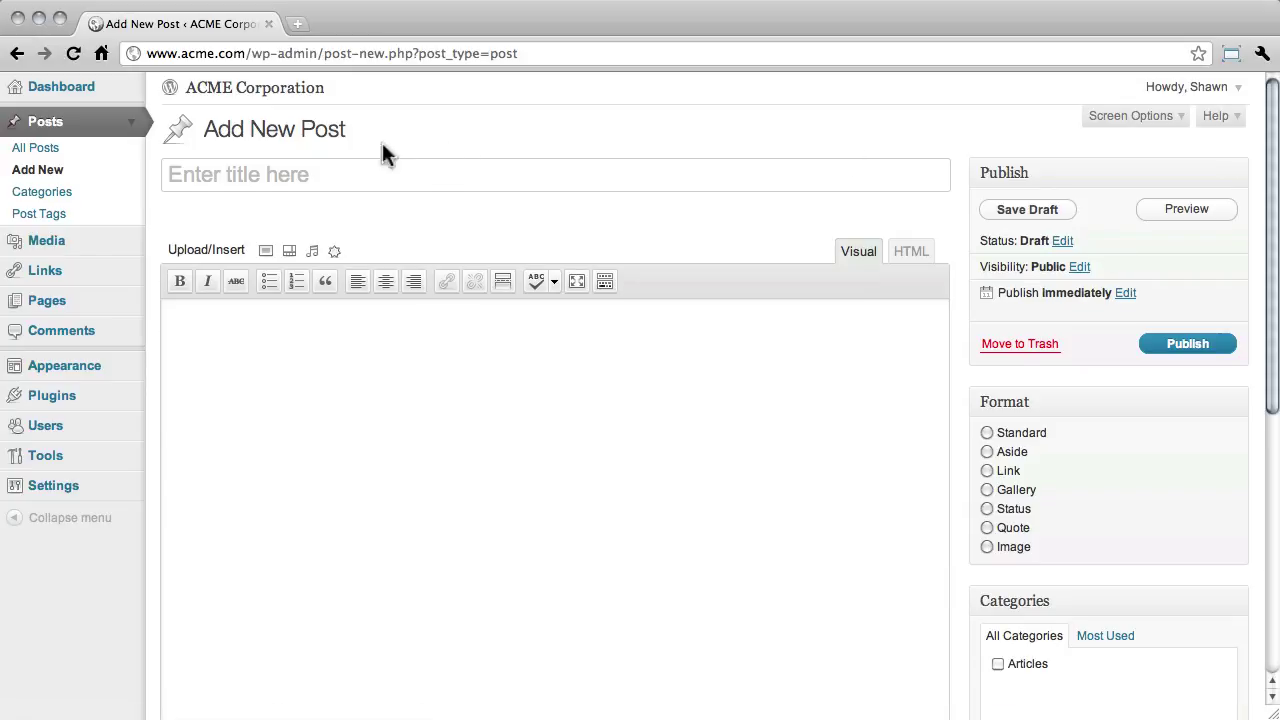
Title the post "The History of Acme" and place the cursor in the post body
{"action": "left_click", "coordinate": [290, 177]}
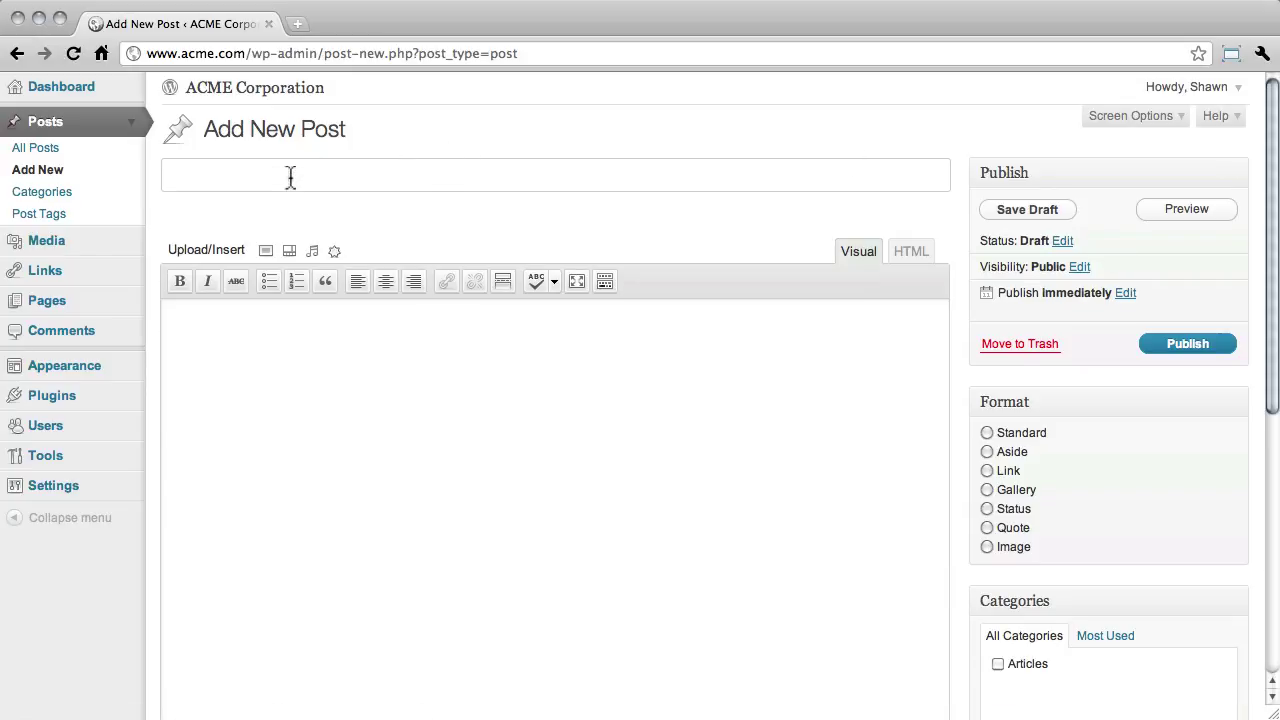
{"action": "type", "text": "The History of A"}
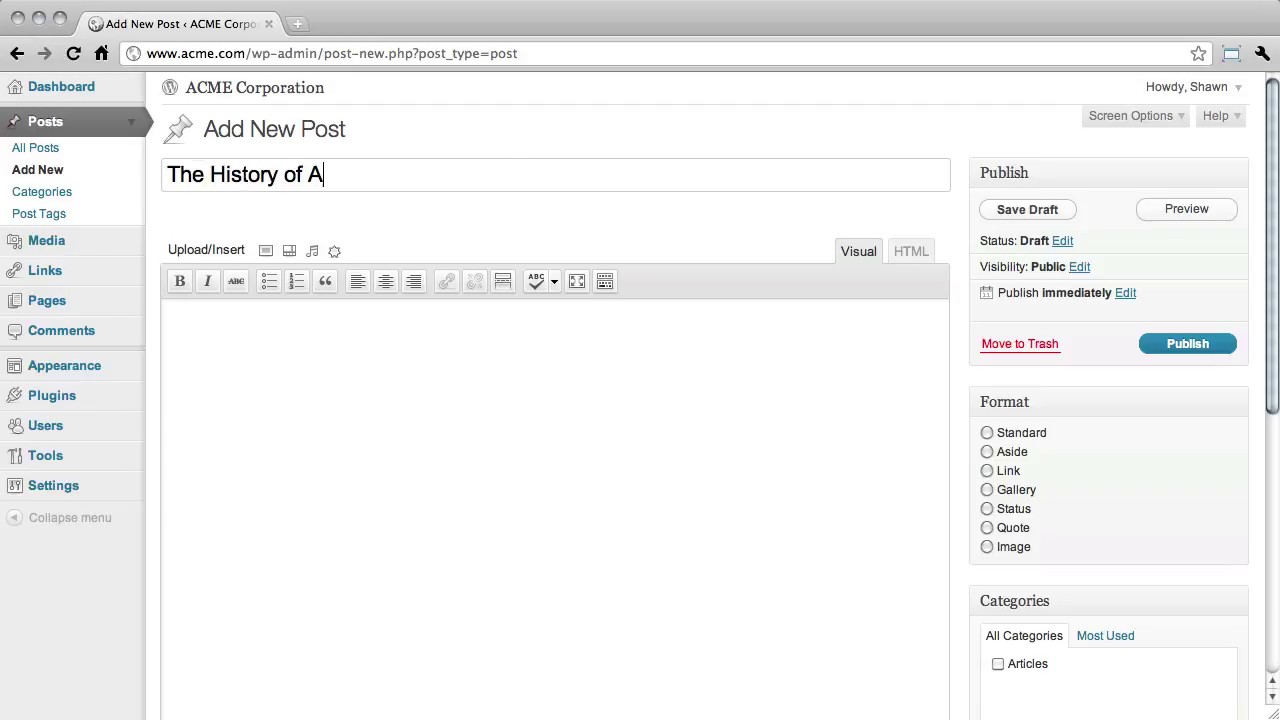
{"action": "type", "text": "cme"}
{"action": "left_click", "coordinate": [273, 366]}
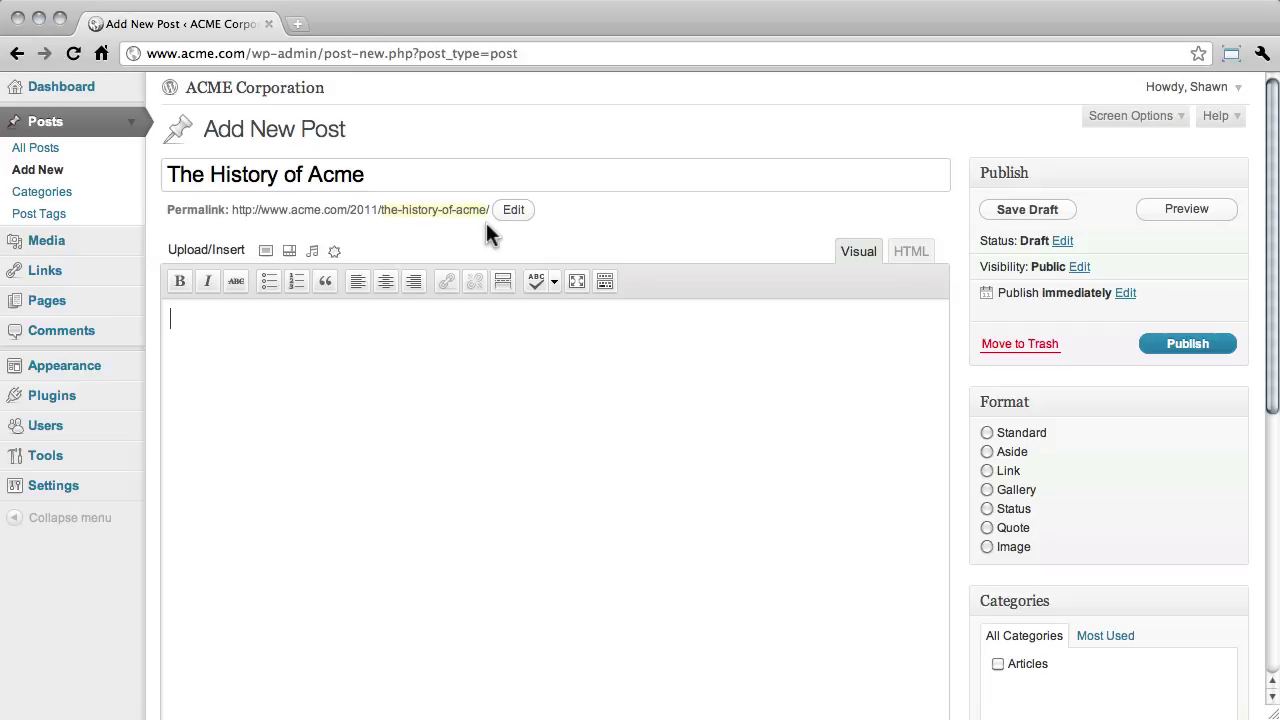
Shorten the post's permalink slug to "history"
{"action": "left_click", "coordinate": [513, 210]}
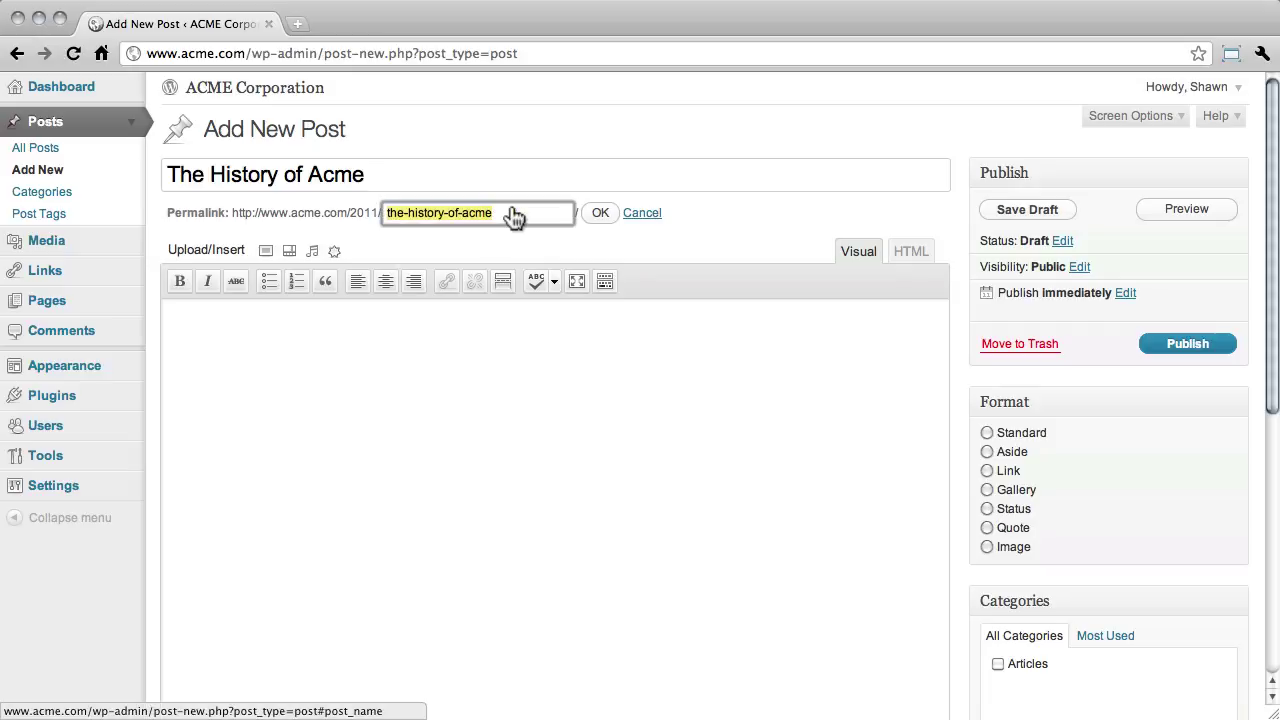
{"action": "key", "text": "Right"}
{"action": "key", "text": "shift+alt+Left"}
{"action": "key", "text": "shift+alt+Left"}
{"action": "key", "text": "BackSpace"}
{"action": "key", "text": "BackSpace"}
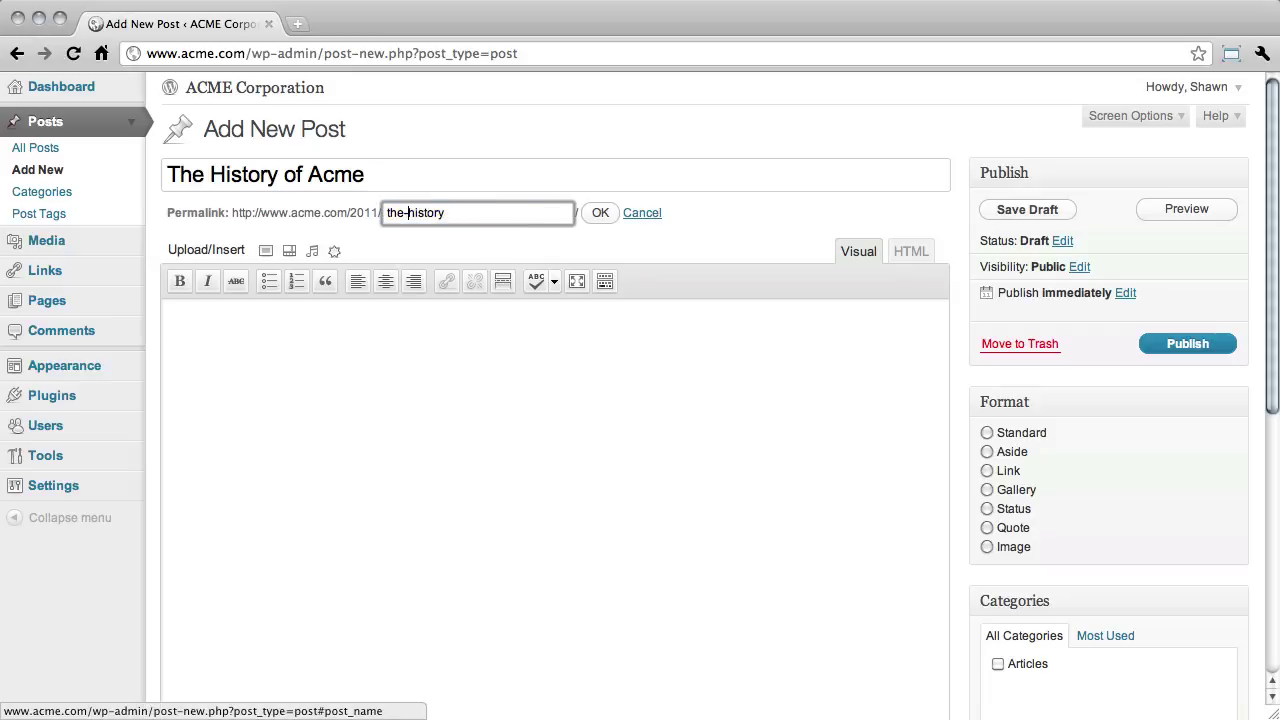
{"action": "key", "text": "BackSpace"}
{"action": "key", "text": "BackSpace"}
{"action": "key", "text": "BackSpace"}
{"action": "key", "text": "BackSpace"}
{"action": "left_click", "coordinate": [599, 214]}
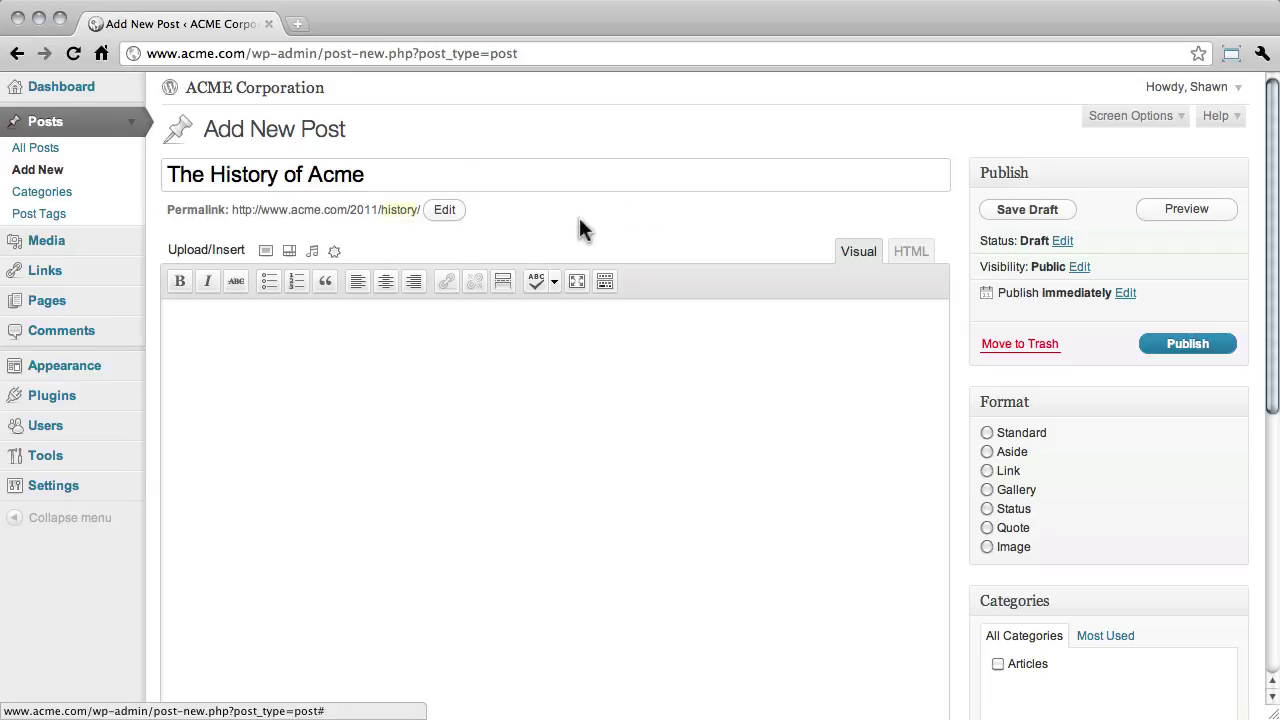
Paste the copied Acme Corporation text into the post body and make the editor box slightly taller
{"action": "left_click", "coordinate": [265, 373]}
{"action": "key", "text": "super+v"}
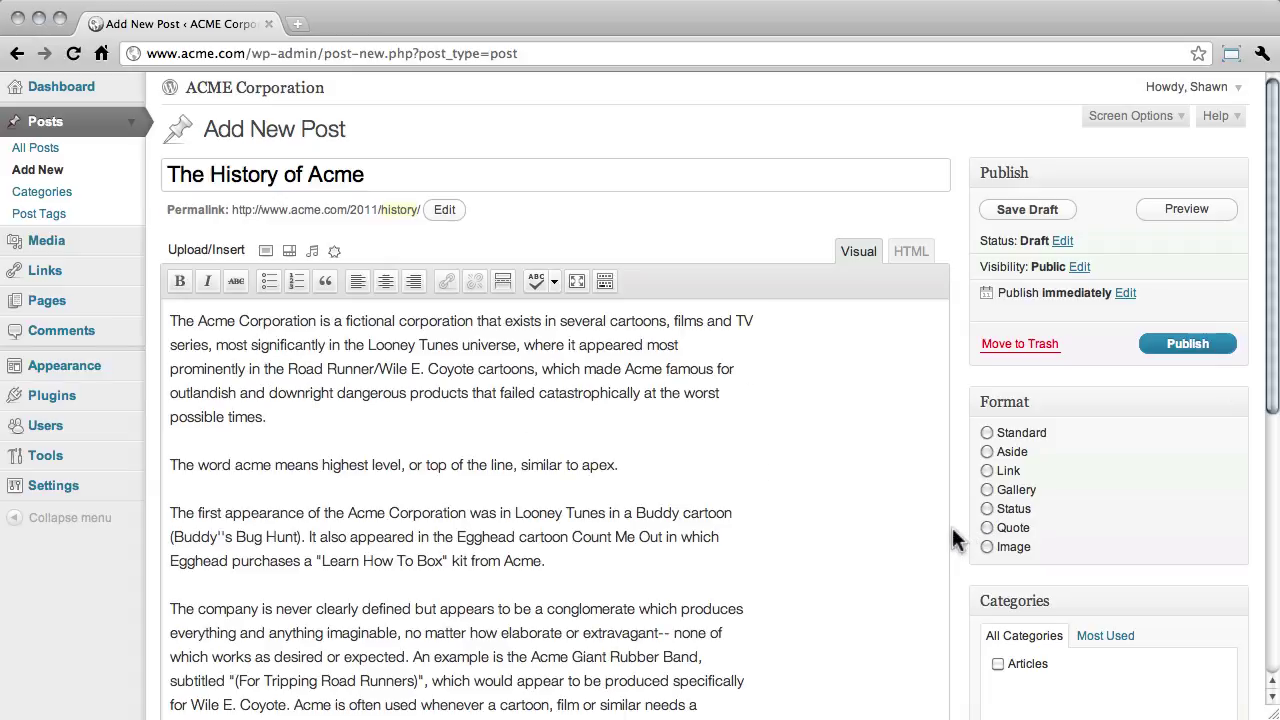
{"action": "scroll", "coordinate": [952, 530], "scroll_direction": "down", "scroll_amount": 5}
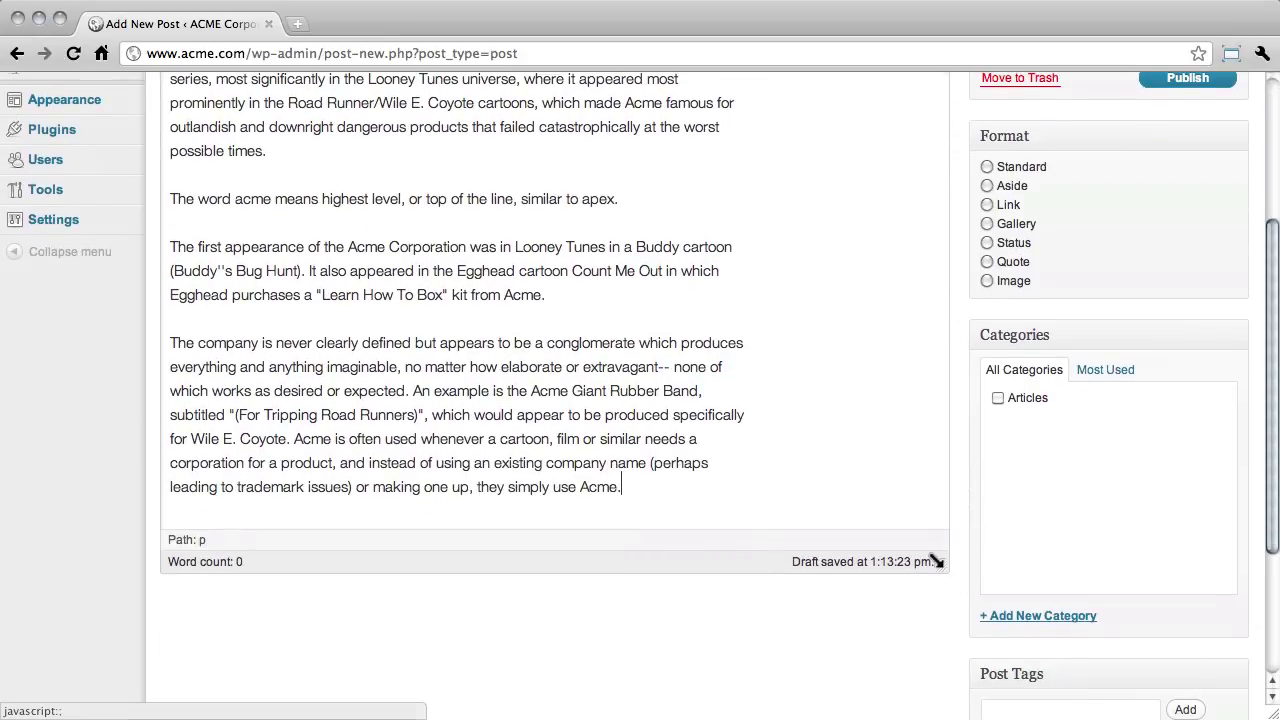
{"action": "mouse_move", "coordinate": [936, 562]}
{"action": "left_mouse_down"}
{"action": "mouse_move", "coordinate": [934, 600]}
{"action": "mouse_move", "coordinate": [929, 403]}
{"action": "mouse_move", "coordinate": [938, 572]}
{"action": "left_mouse_up"}
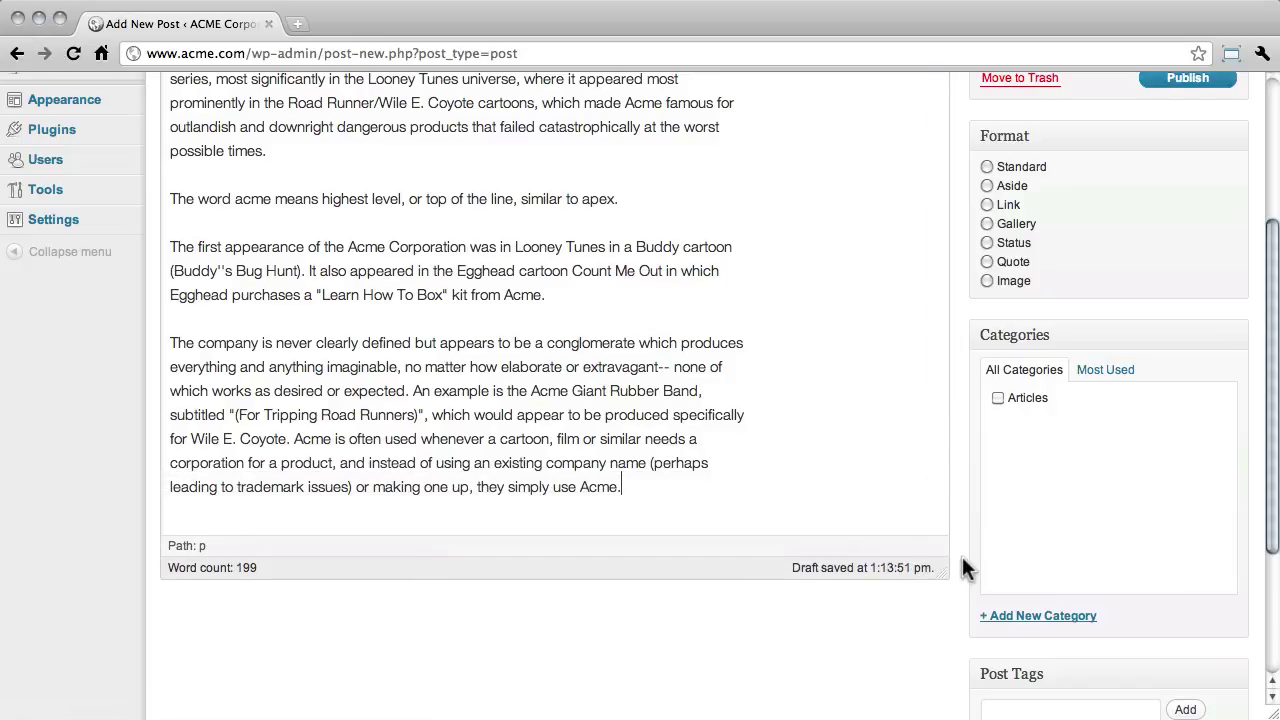
{"action": "scroll", "coordinate": [963, 567], "scroll_direction": "up", "scroll_amount": 5}
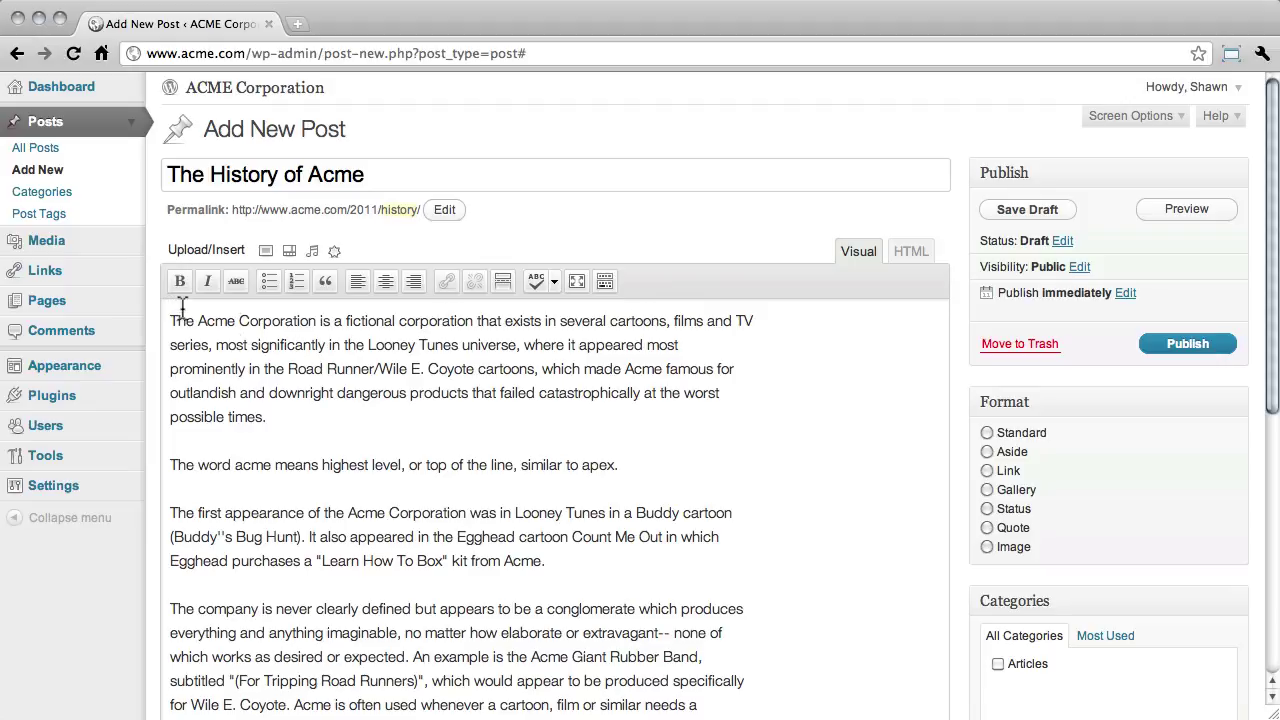
Make "Acme Corporation" in the first sentence of the post bold
{"action": "left_click_drag", "start_coordinate": [197, 320], "coordinate": [316, 325]}
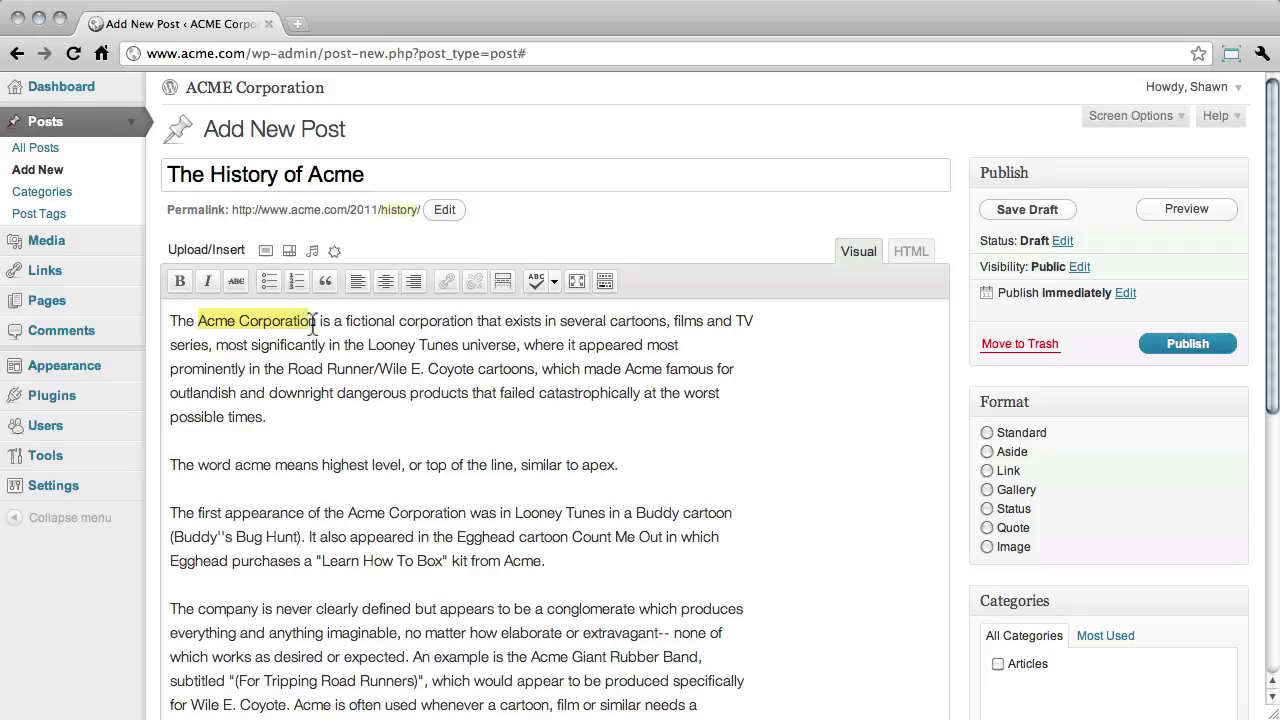
{"action": "left_click", "coordinate": [180, 281]}
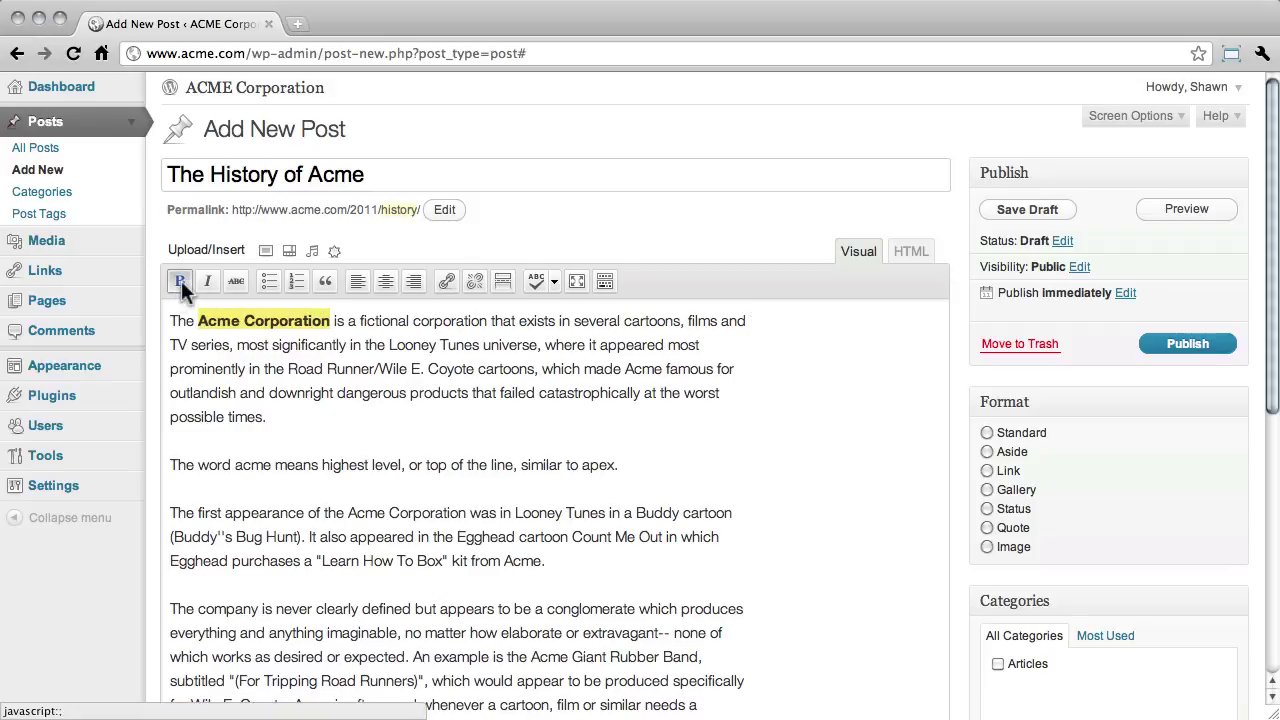
{"action": "left_click", "coordinate": [208, 281]}
{"action": "left_click", "coordinate": [235, 281]}
{"action": "left_click", "coordinate": [207, 281]}
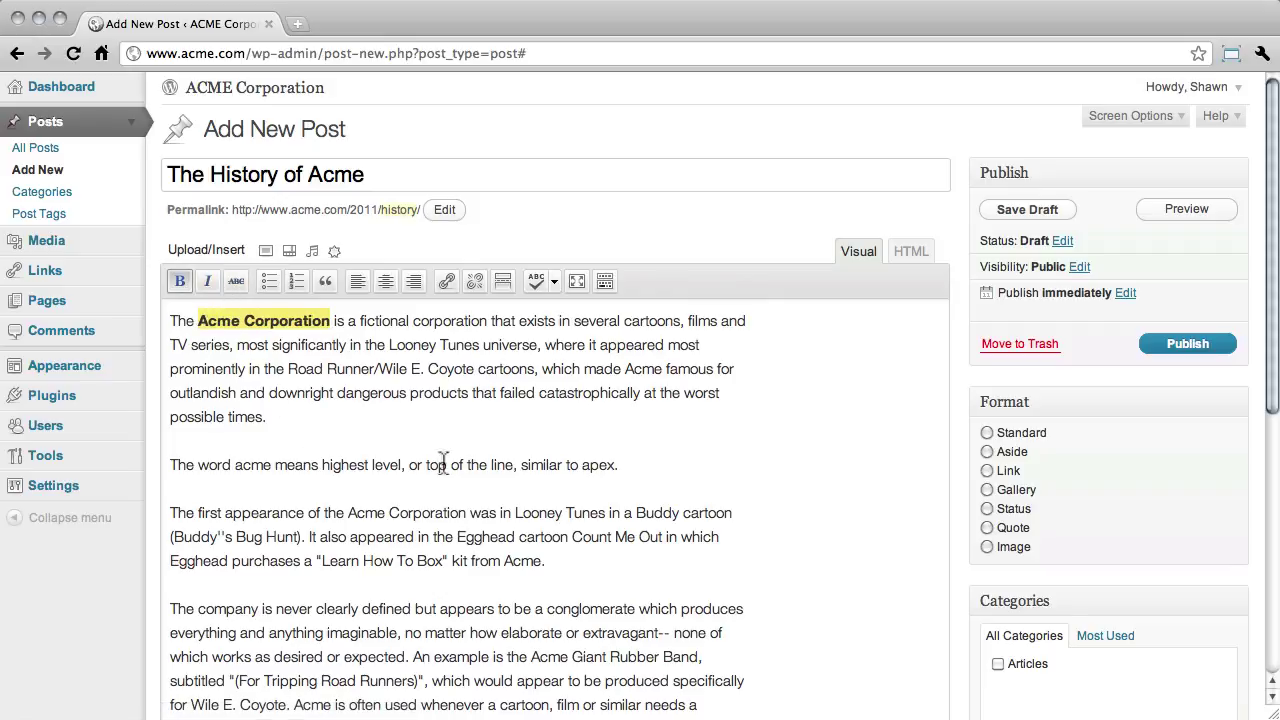
Insert a numbered list of three "Item" entries below the paragraph about the meaning of the word acme
{"action": "left_click", "coordinate": [672, 465]}
{"action": "key", "text": "Return"}
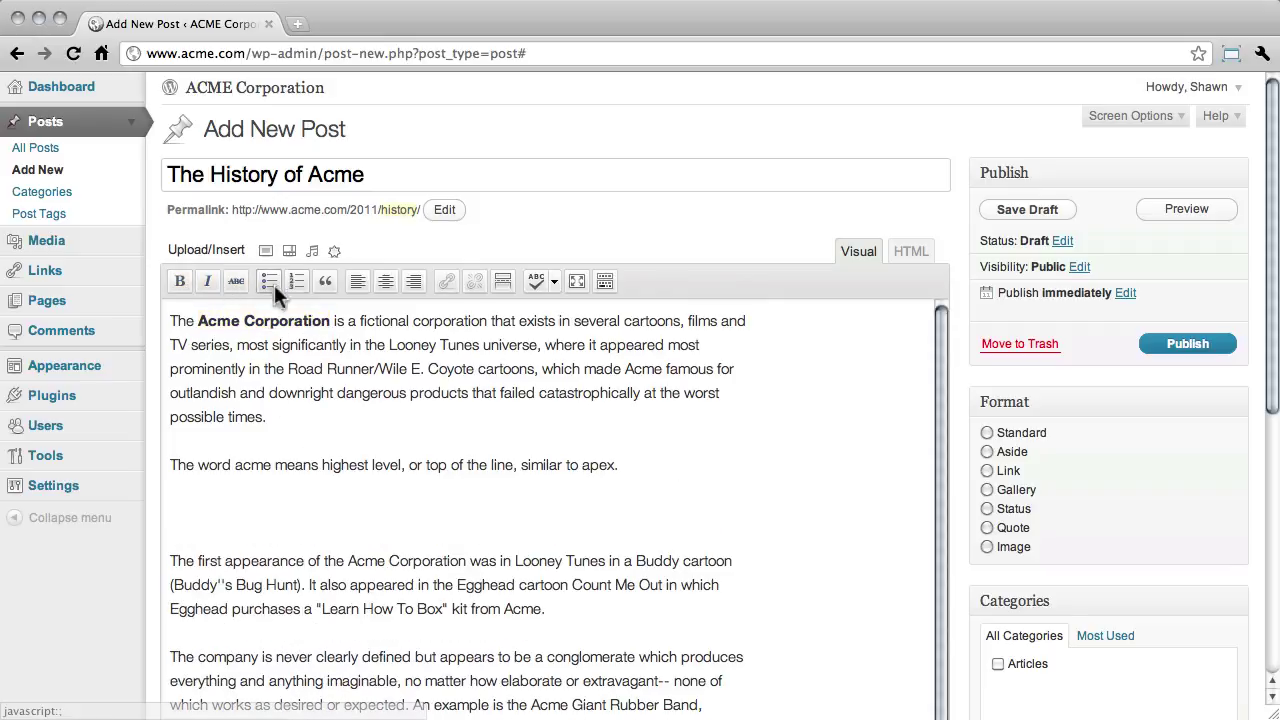
{"action": "left_click", "coordinate": [299, 281]}
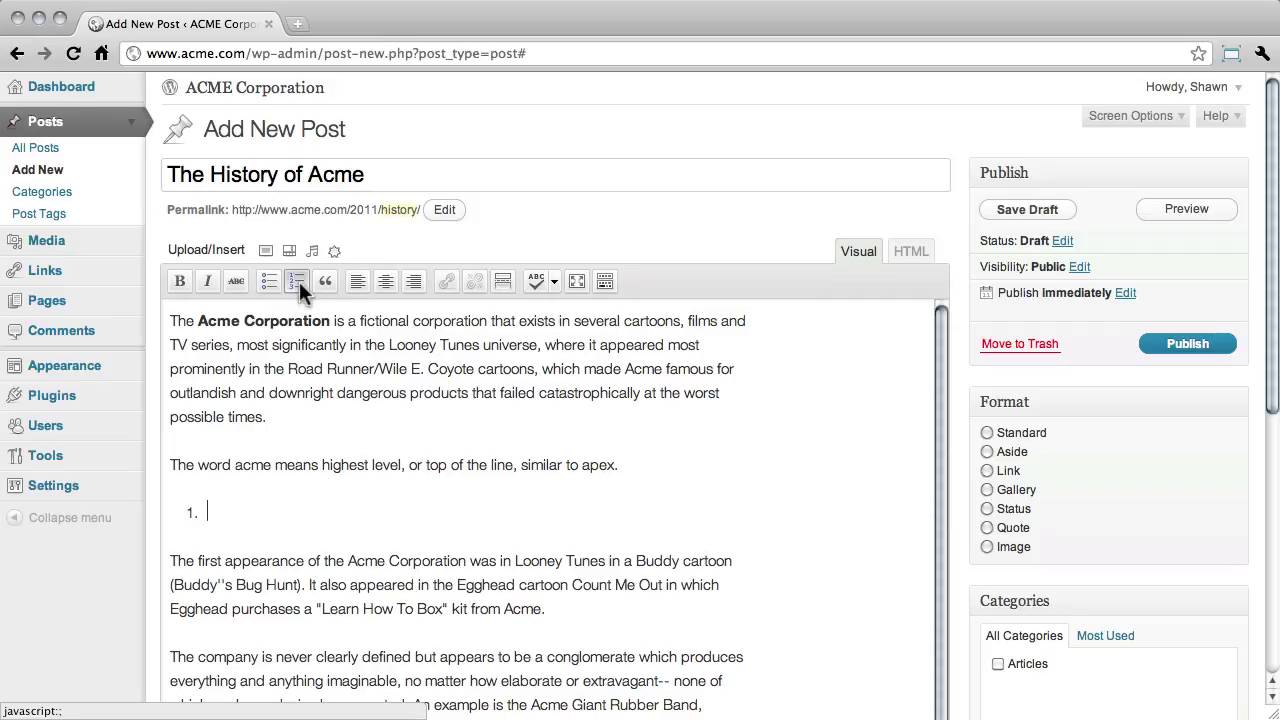
{"action": "type", "text": "Item"}
{"action": "key", "text": "Return"}
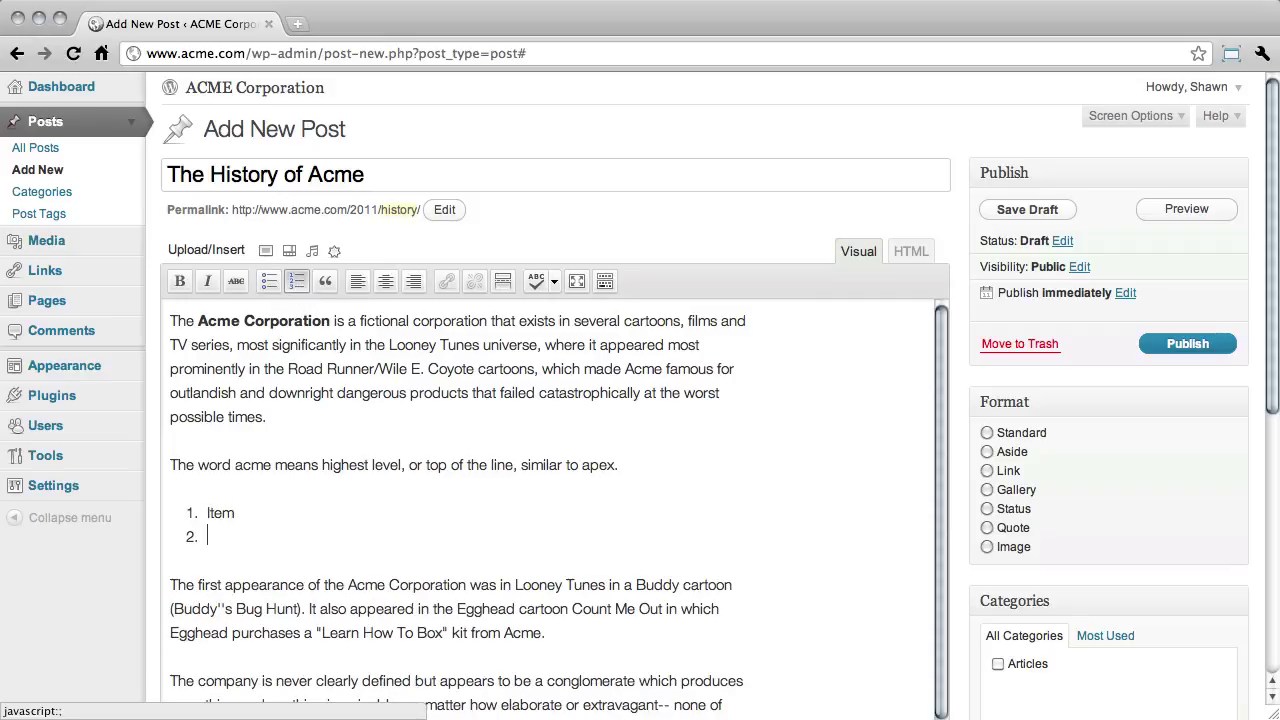
{"action": "type", "text": "Item"}
{"action": "key", "text": "Return"}
{"action": "type", "text": "Item"}
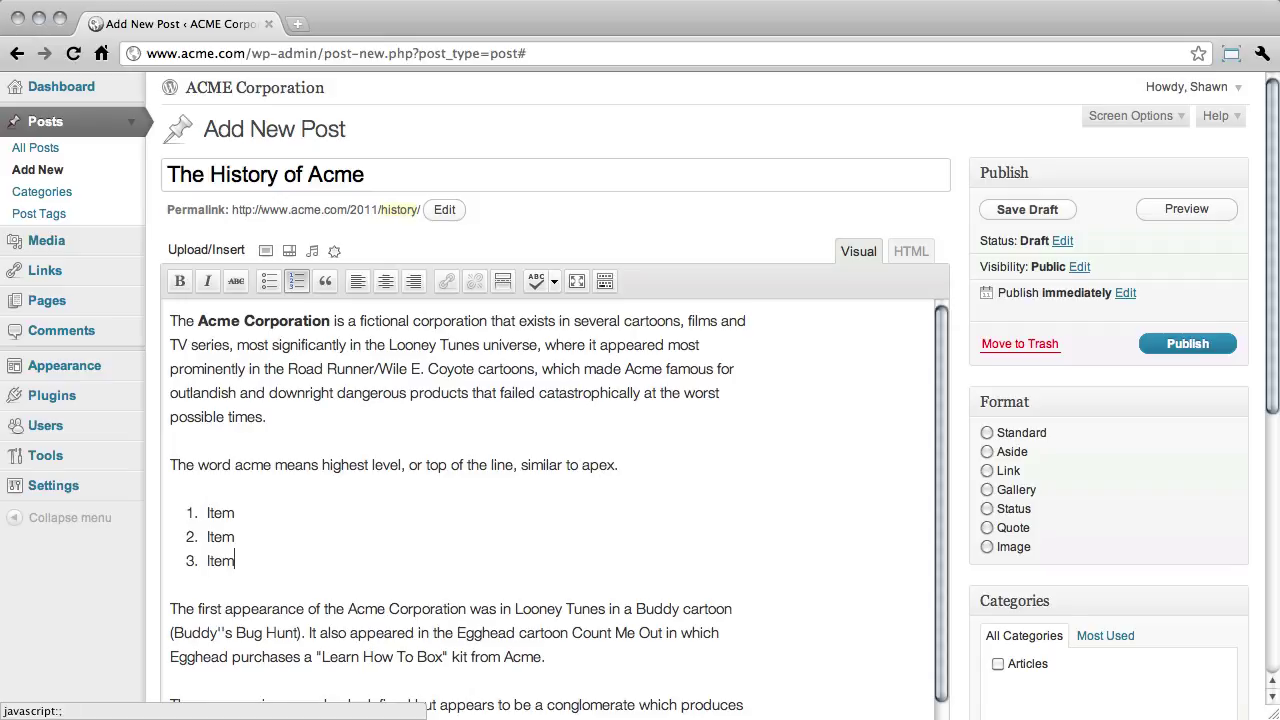
Format the sentence "The word acme means highest level, or top of the line, similar to apex." as a blockquote
{"action": "left_click_drag", "start_coordinate": [620, 466], "coordinate": [169, 470]}
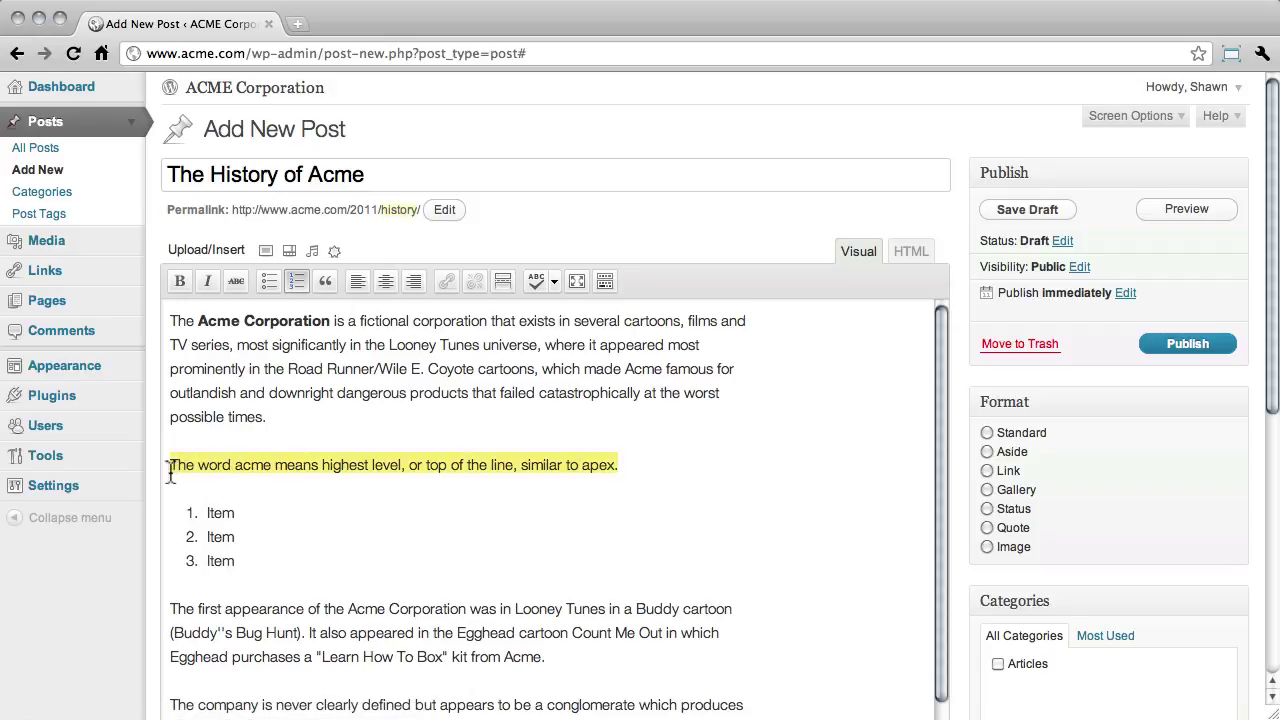
{"action": "left_click", "coordinate": [325, 283]}
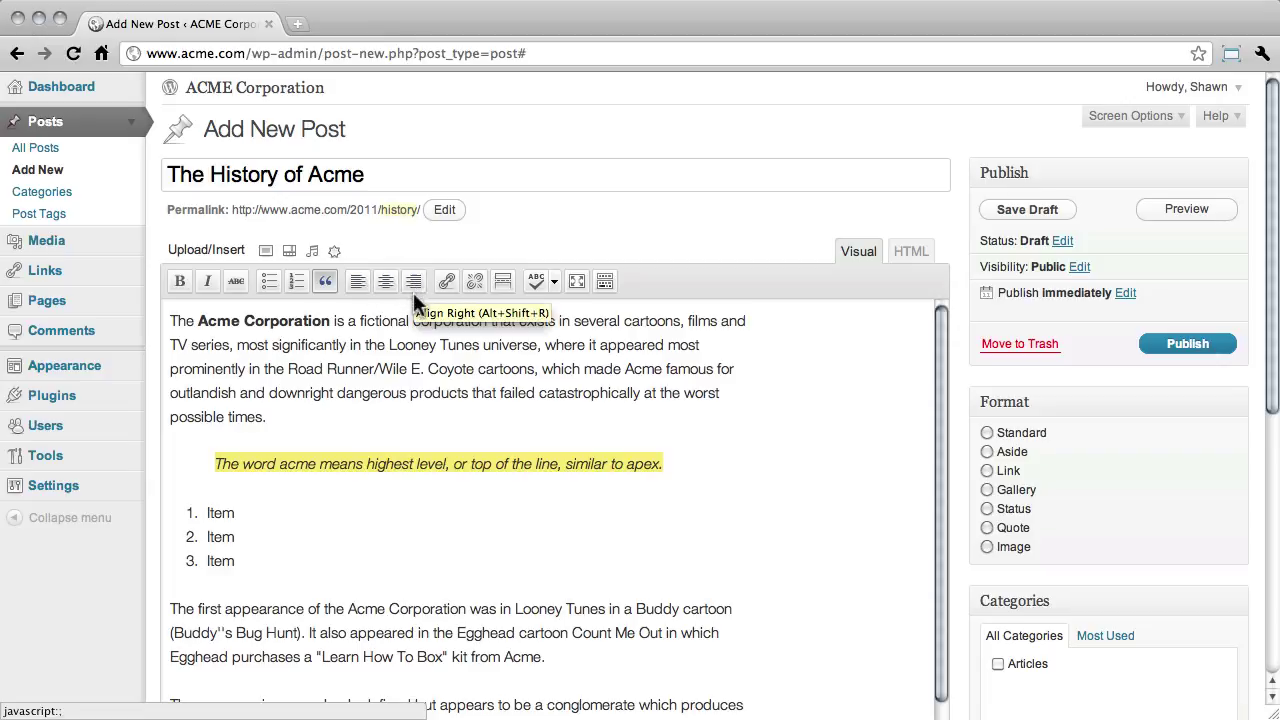
{"action": "double_click", "coordinate": [640, 370]}
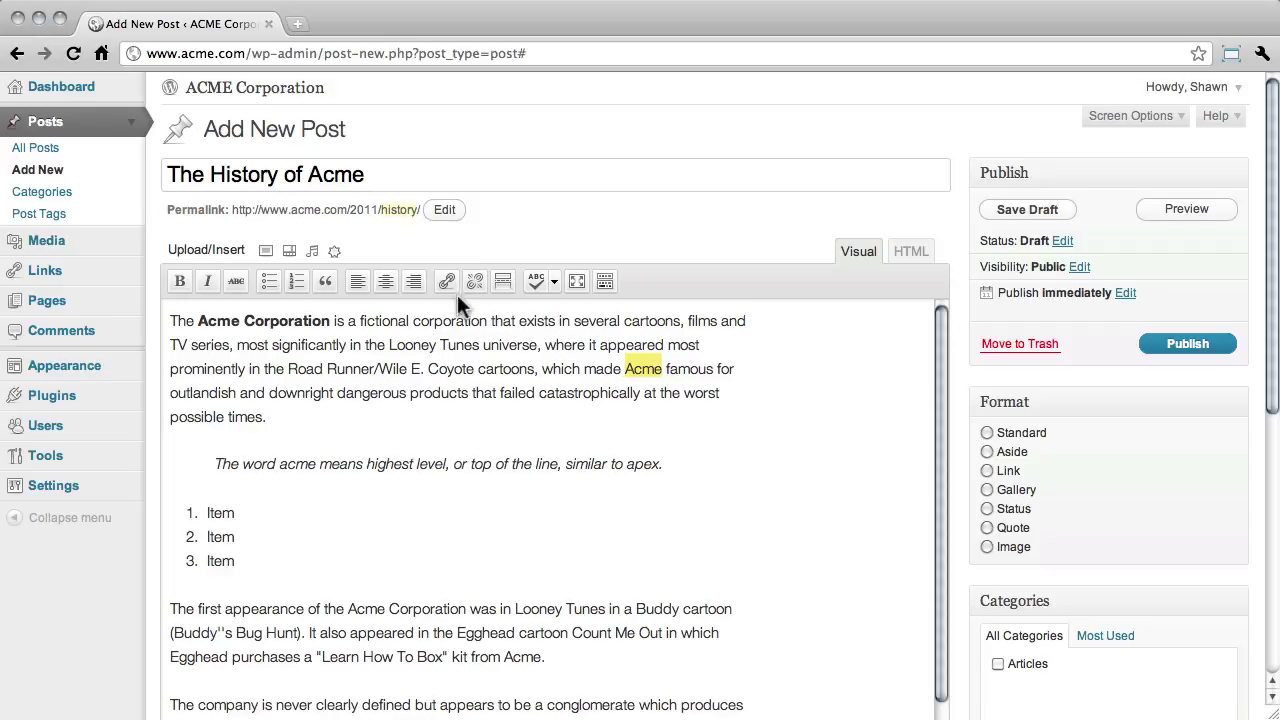
{"action": "left_click", "coordinate": [449, 282]}
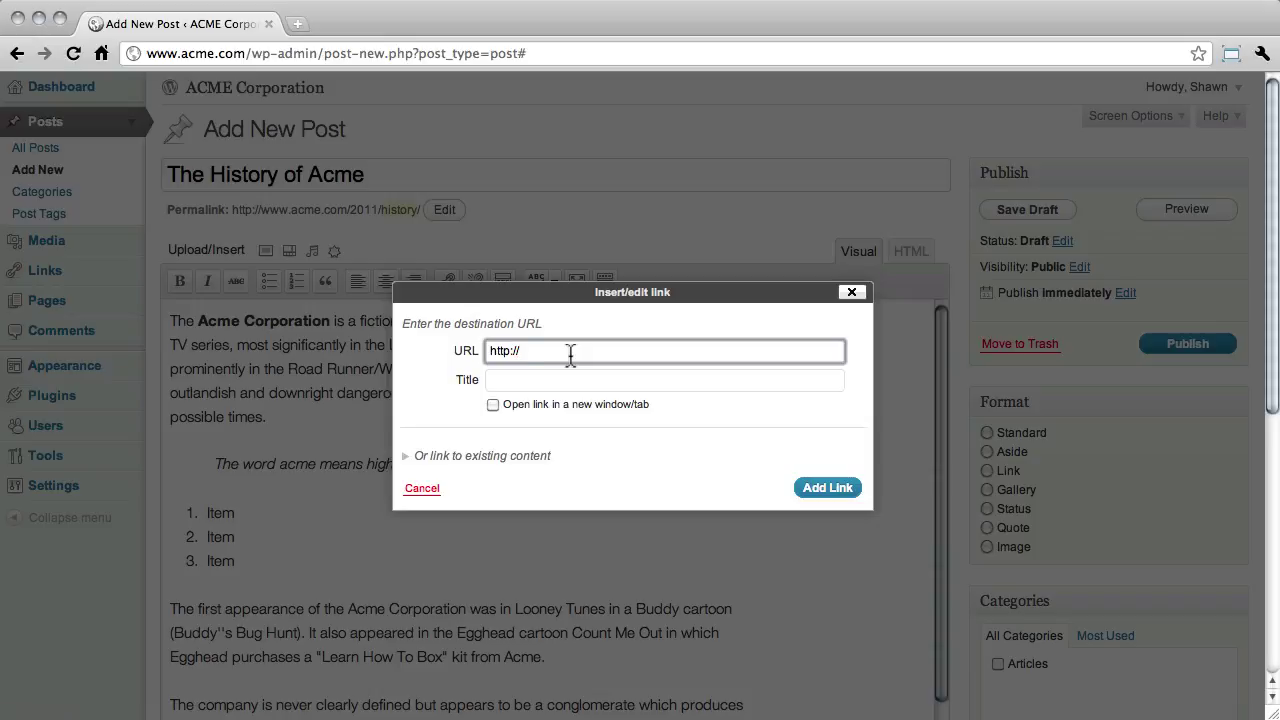
{"action": "type", "text": "acme.com"}
{"action": "key", "text": "Tab"}
{"action": "type", "text": "A"}
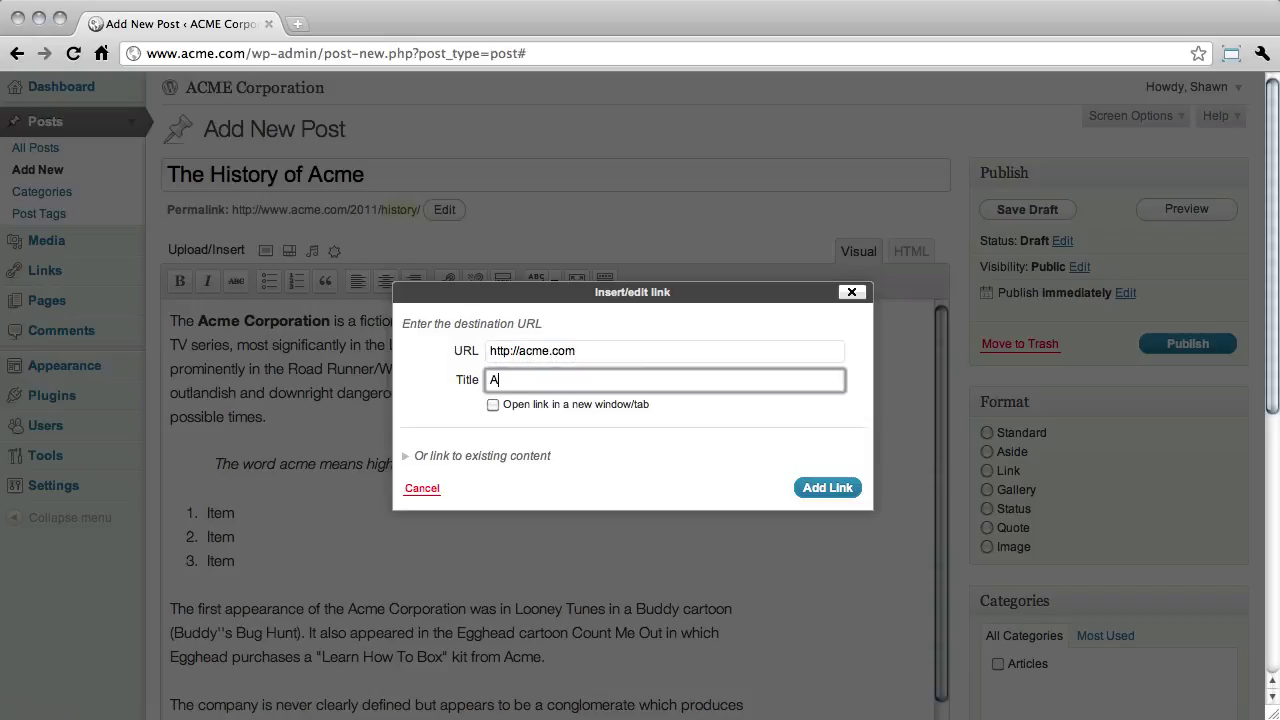
{"action": "type", "text": "bout Acme"}
{"action": "left_click", "coordinate": [493, 405]}
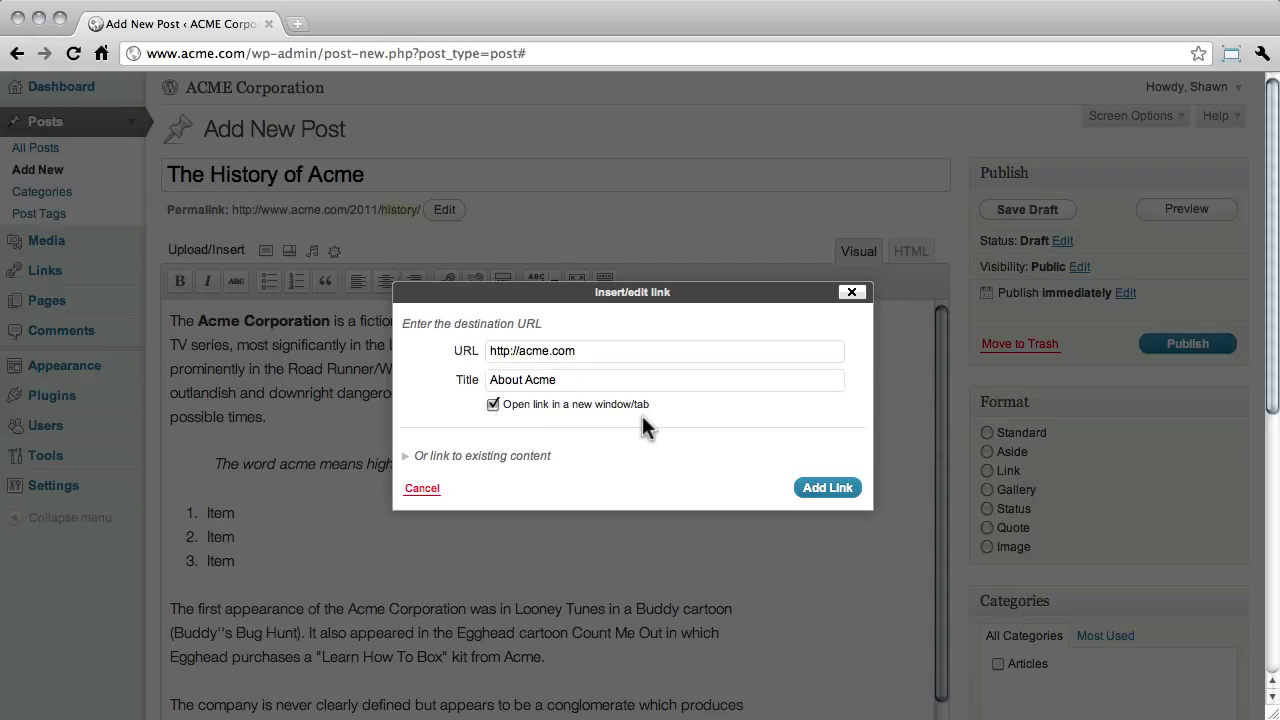
Point the link to the existing "About Us" page instead and add it to the post
{"action": "left_click", "coordinate": [405, 458]}
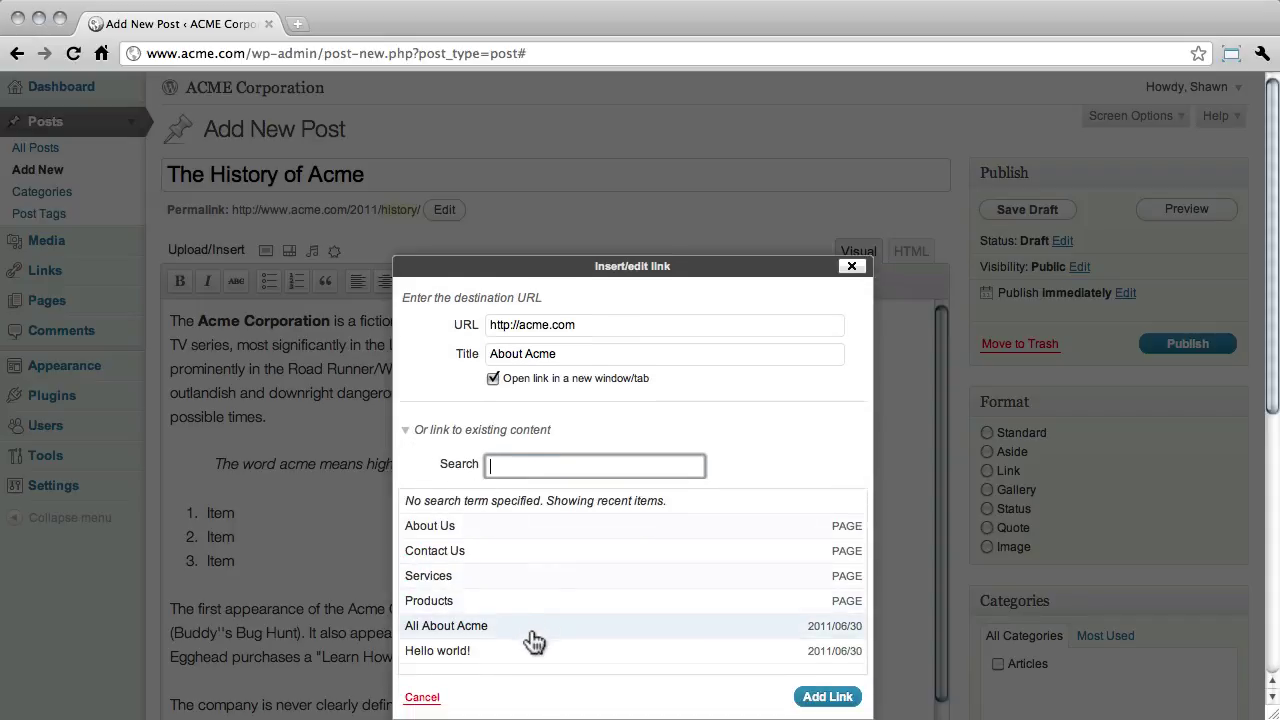
{"action": "left_click", "coordinate": [538, 539]}
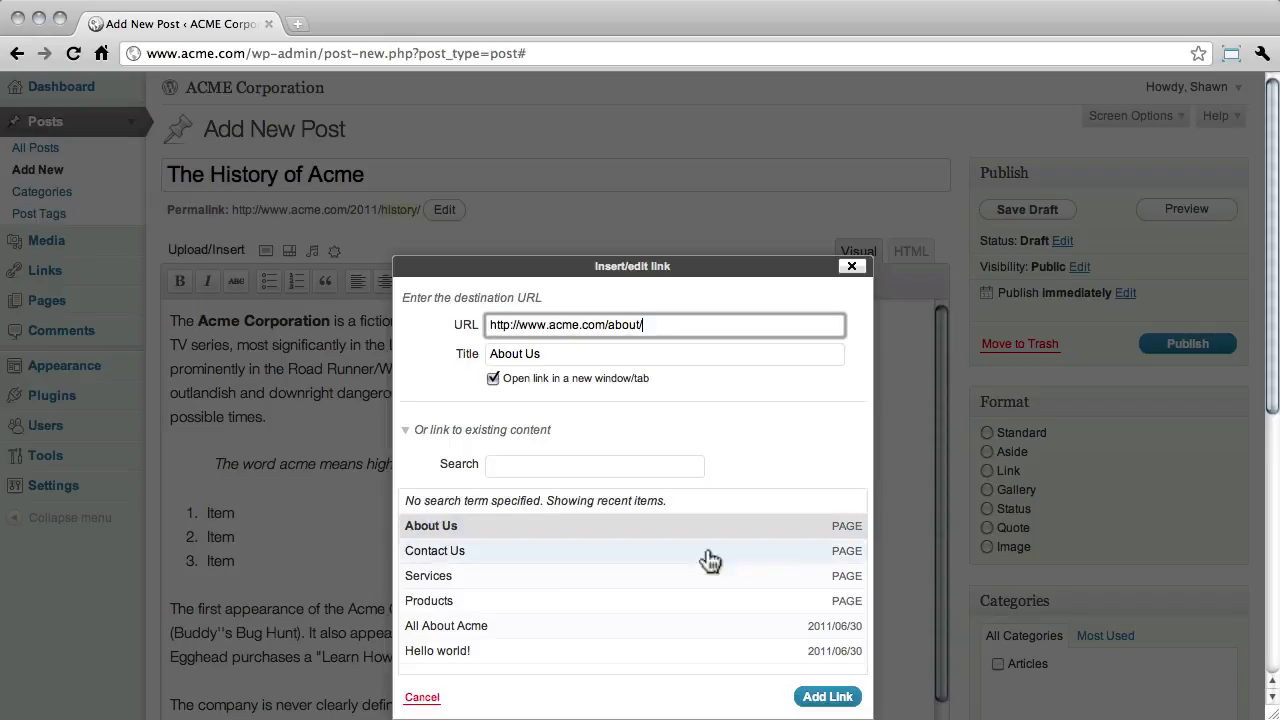
{"action": "left_click", "coordinate": [828, 697]}
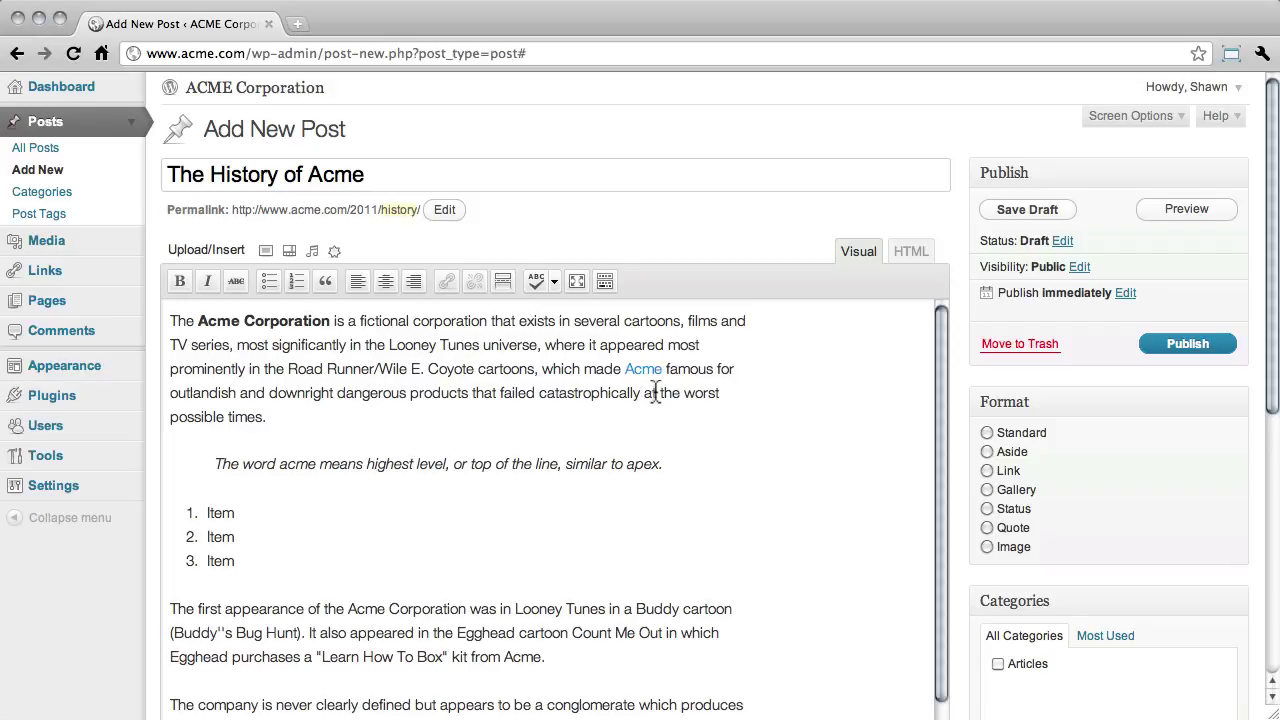
Spell check the post in English, ignore the flagged word "Looney" in the first paragraph, and rerun the check
{"action": "left_click", "coordinate": [553, 282]}
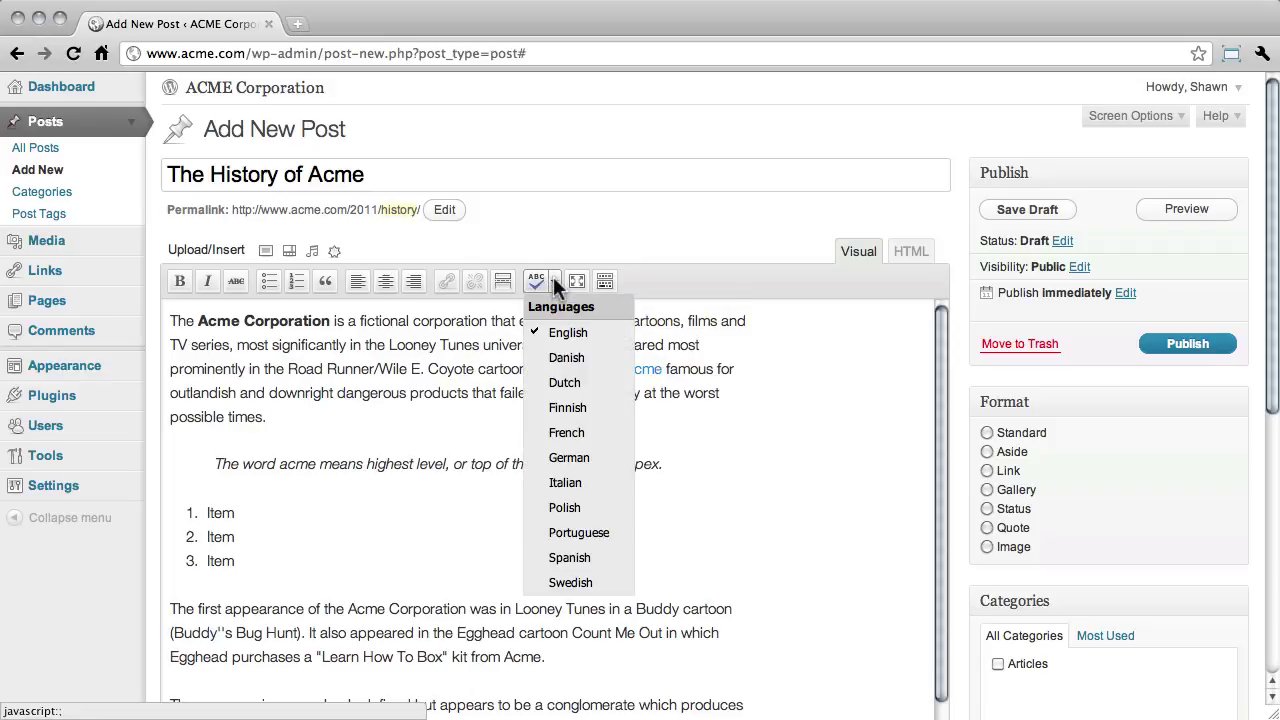
{"action": "left_click", "coordinate": [538, 280]}
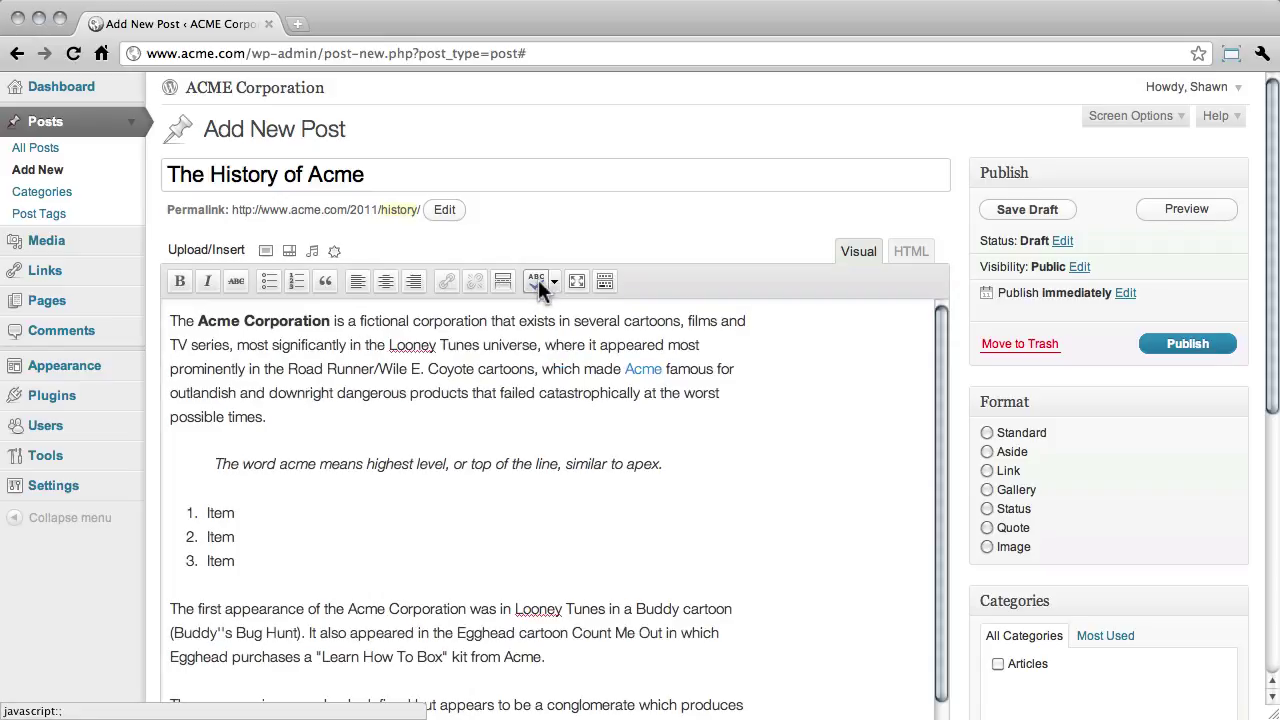
{"action": "left_click", "coordinate": [409, 341]}
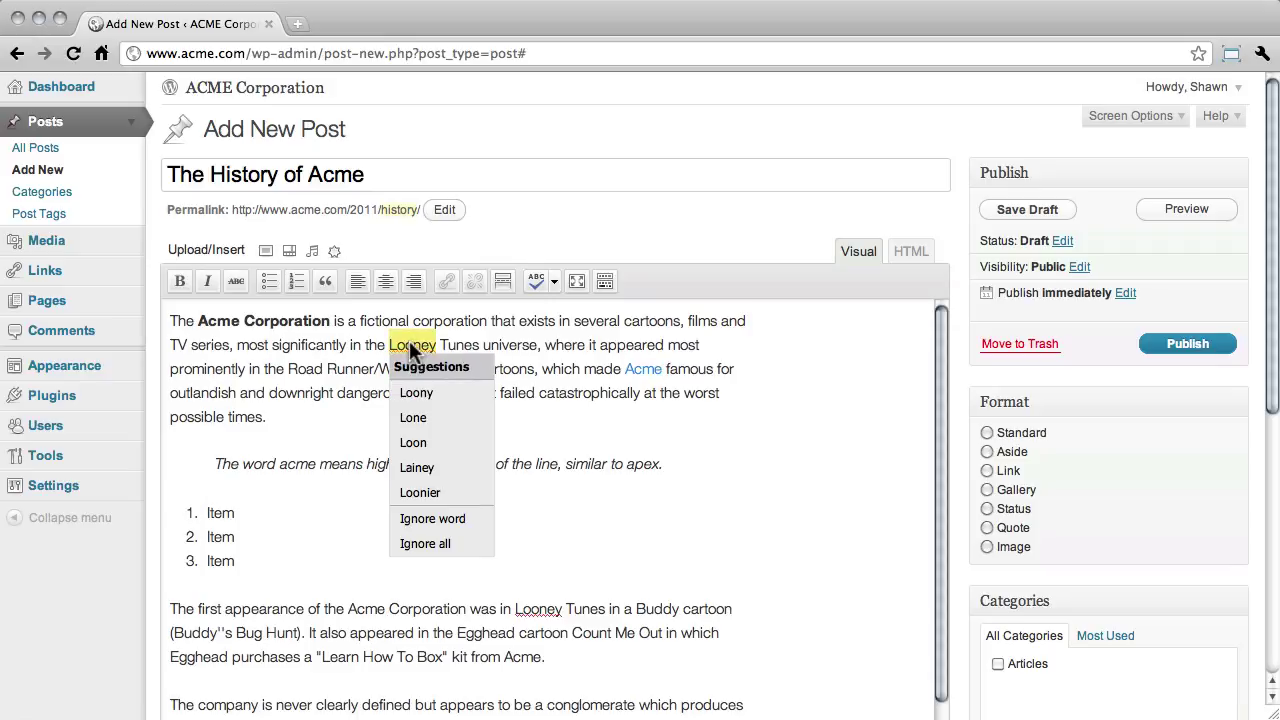
{"action": "left_click", "coordinate": [414, 524]}
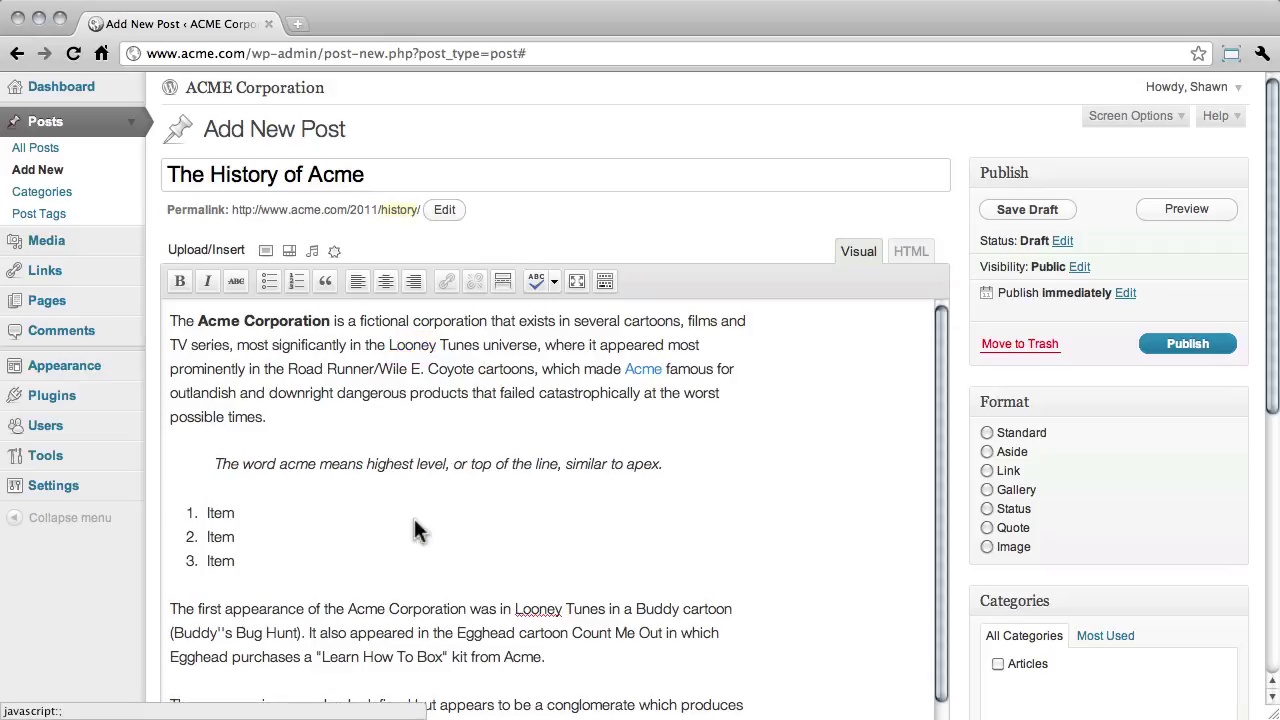
{"action": "left_click", "coordinate": [535, 277]}
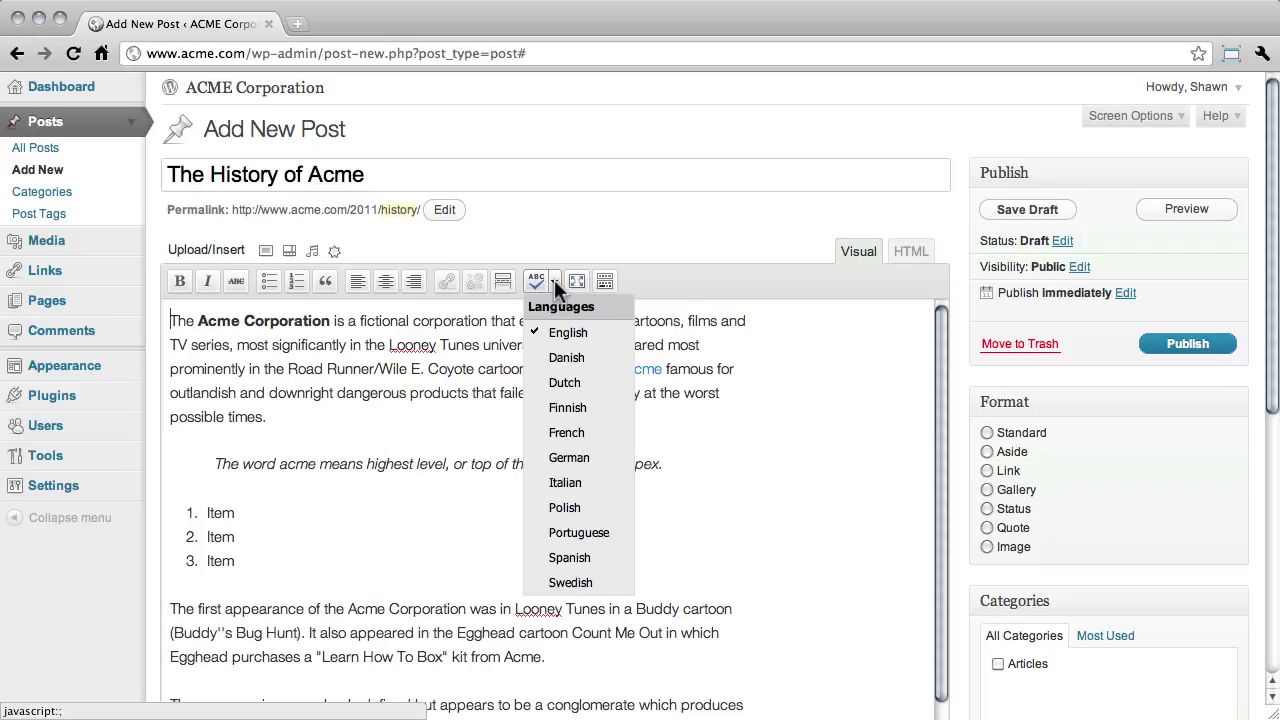
{"action": "left_click", "coordinate": [554, 279]}
View the post in fullscreen writing mode and return to the normal editor
{"action": "left_click", "coordinate": [576, 281]}
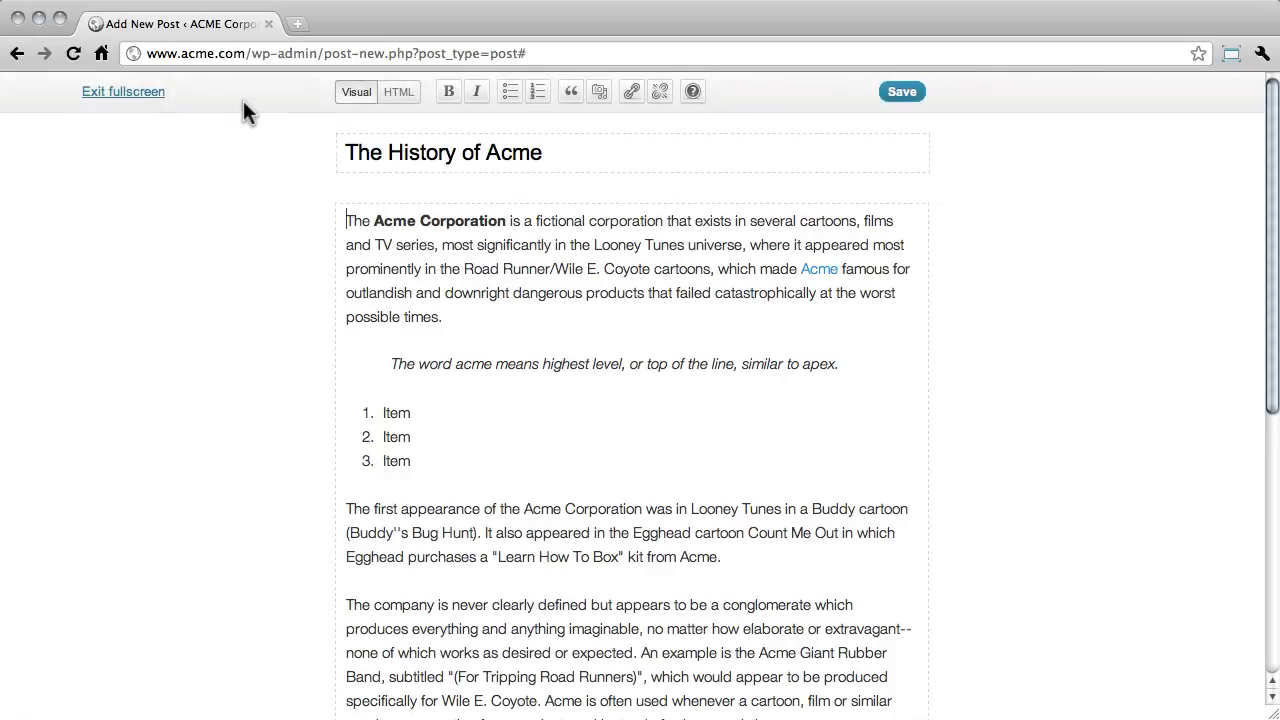
{"action": "left_click", "coordinate": [145, 95]}
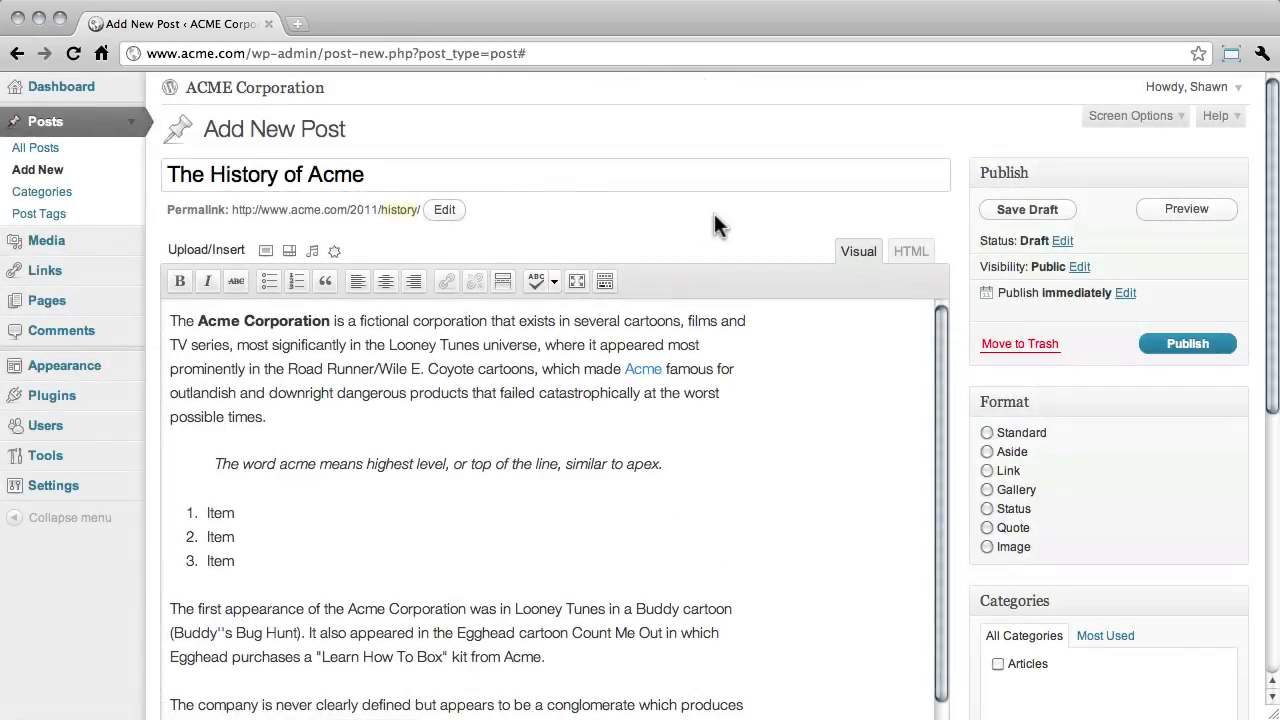
Show the editor's second row of formatting tools and look through the available paragraph and heading formats without applying one
{"action": "left_click", "coordinate": [605, 282]}
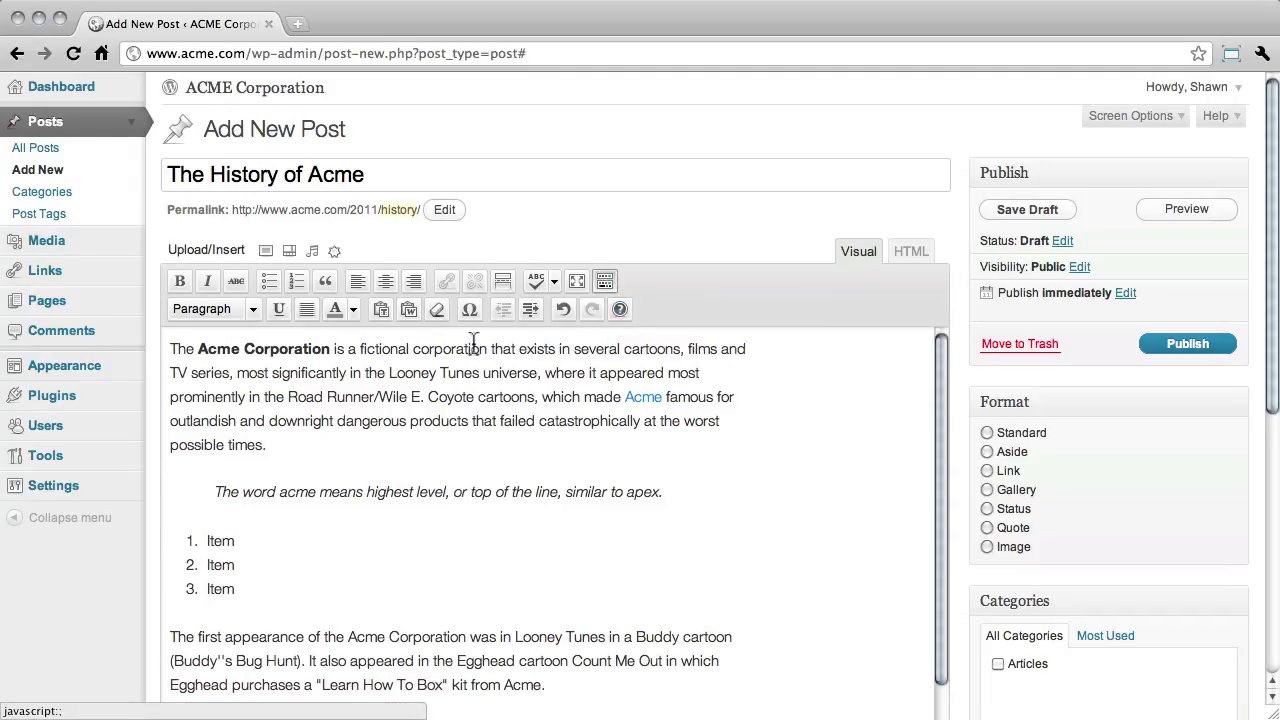
{"action": "left_click", "coordinate": [252, 310]}
{"action": "left_click_drag", "start_coordinate": [278, 350], "coordinate": [283, 415]}
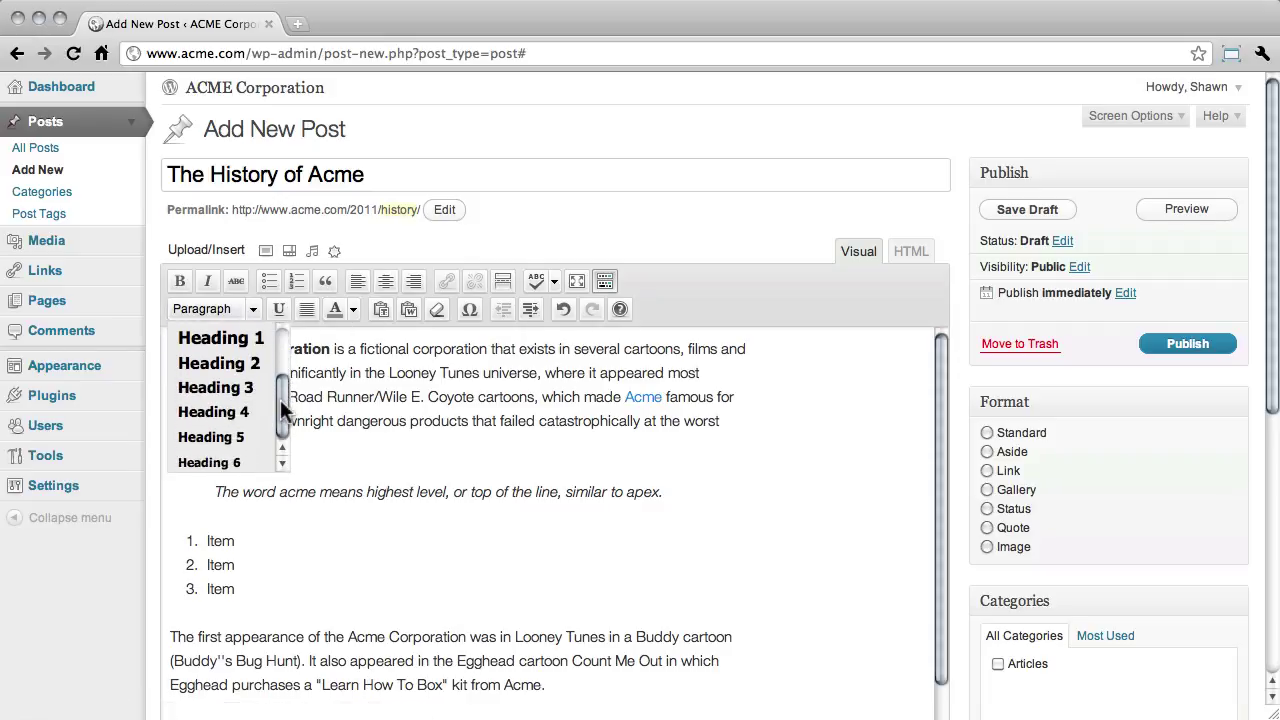
{"action": "left_click", "coordinate": [283, 343]}
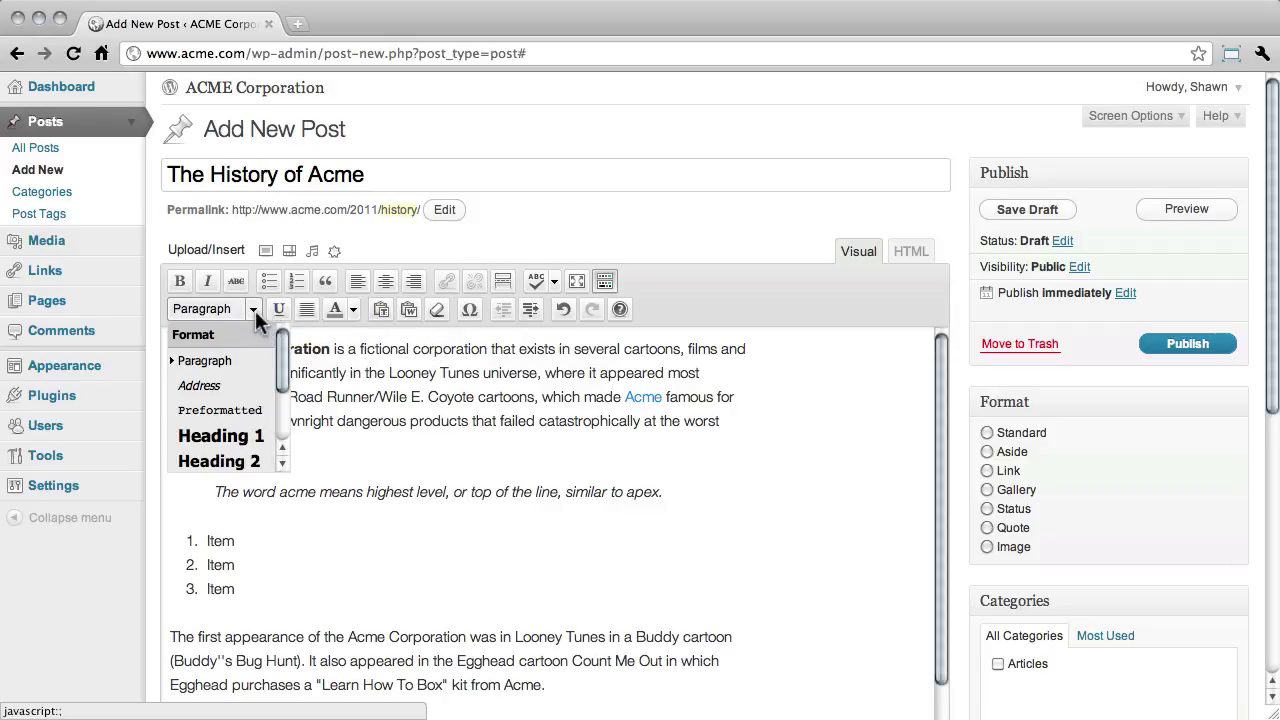
{"action": "left_click", "coordinate": [343, 338]}
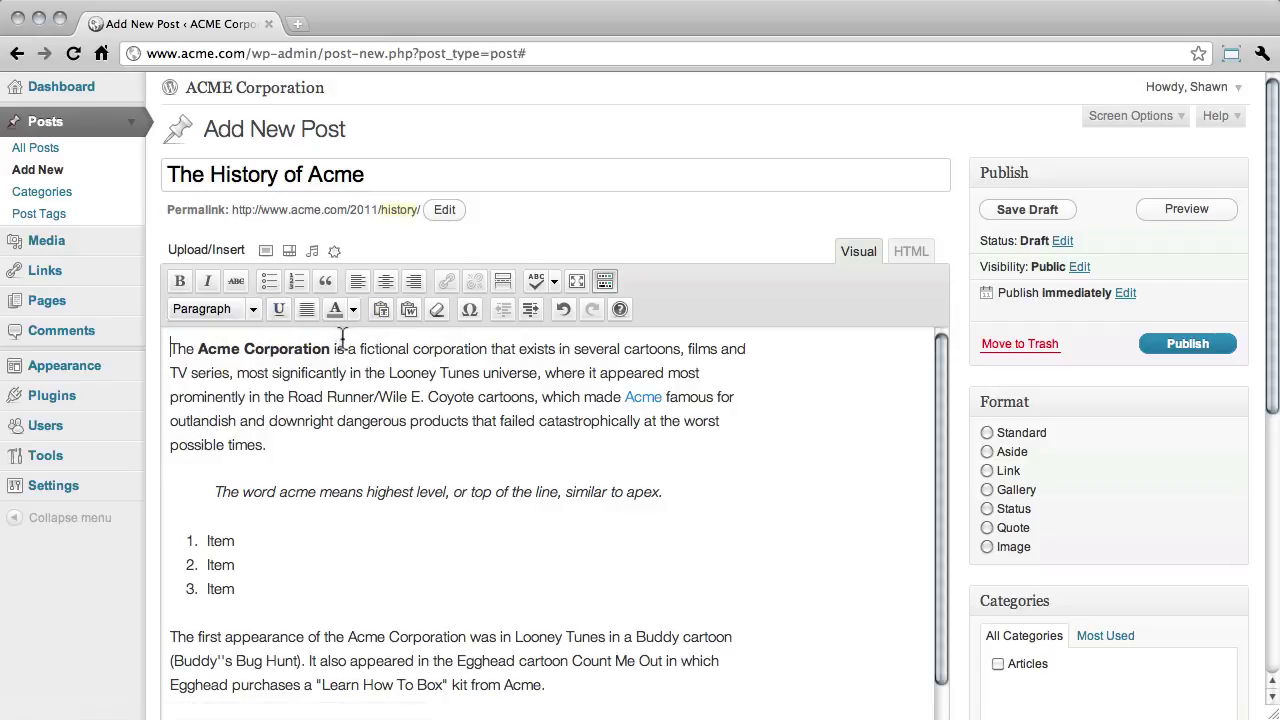
Look at the Paste from Word dialog and close it without inserting anything
{"action": "left_click", "coordinate": [409, 310]}
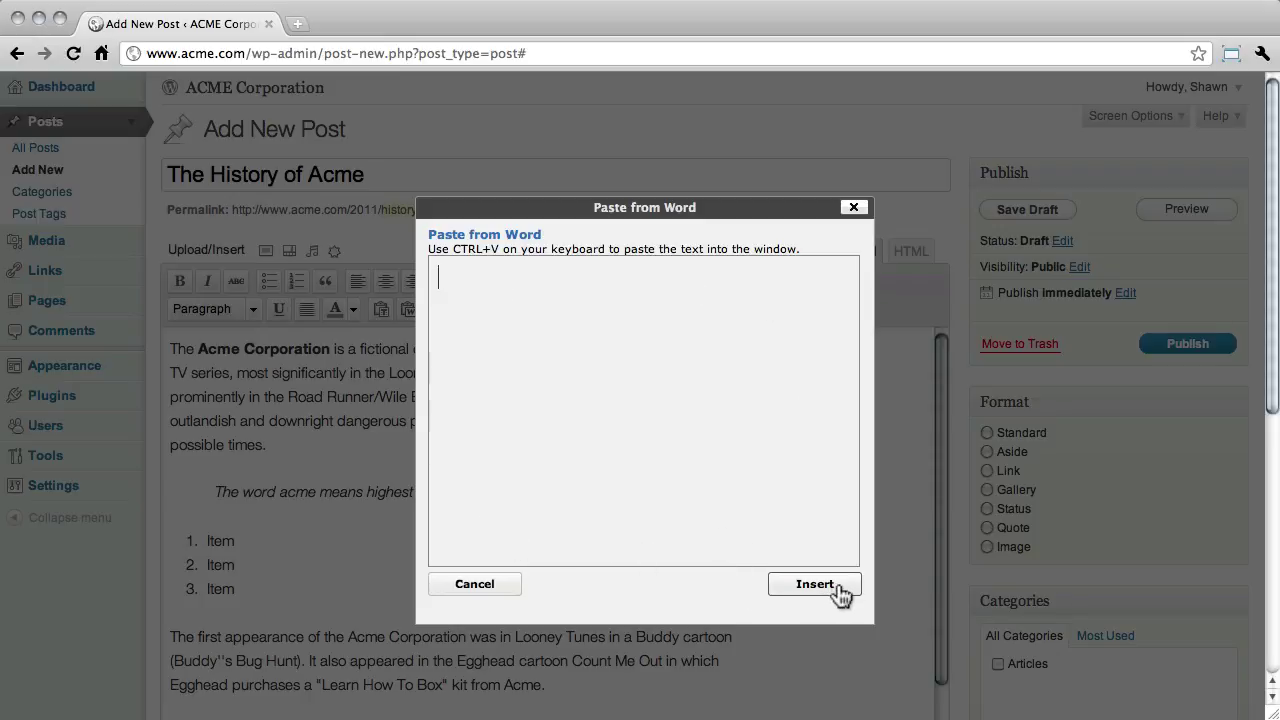
{"action": "left_click", "coordinate": [854, 208]}
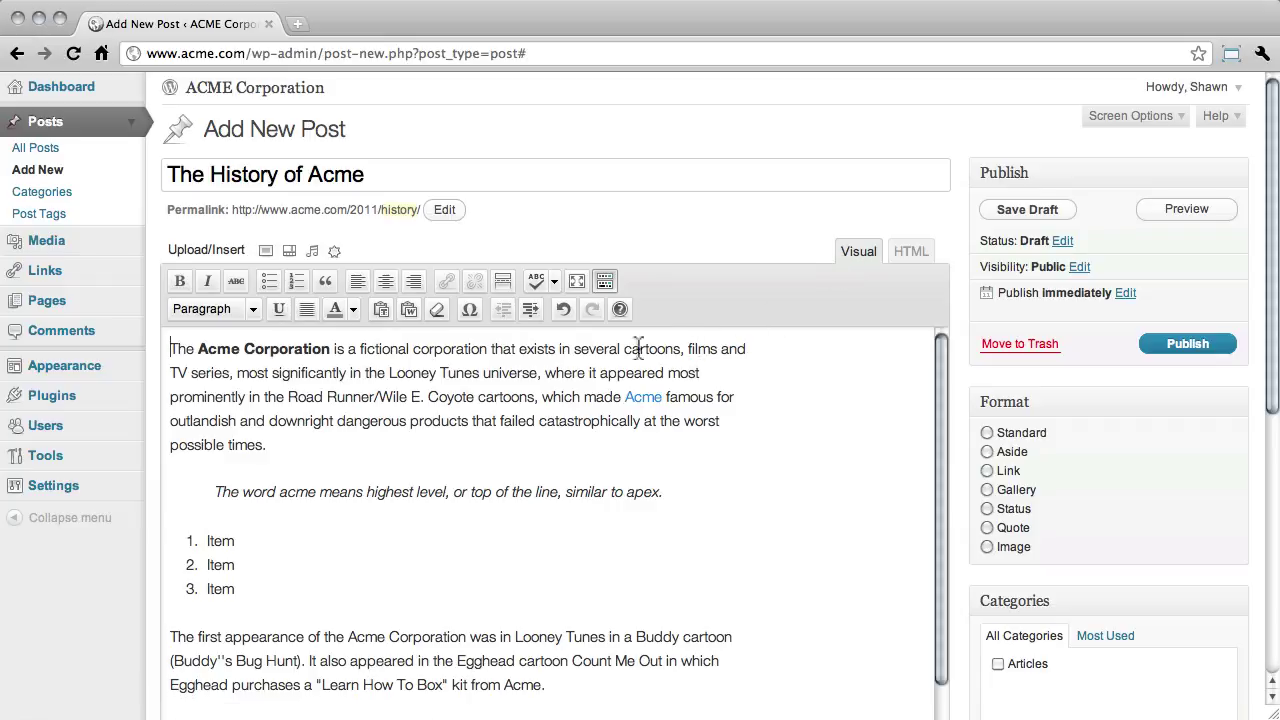
{"action": "left_click", "coordinate": [564, 309]}
{"action": "left_click", "coordinate": [591, 308]}
Open the rich editor help, look through its Advanced, Hotkeys and About sections, and close it
{"action": "left_click", "coordinate": [620, 308]}
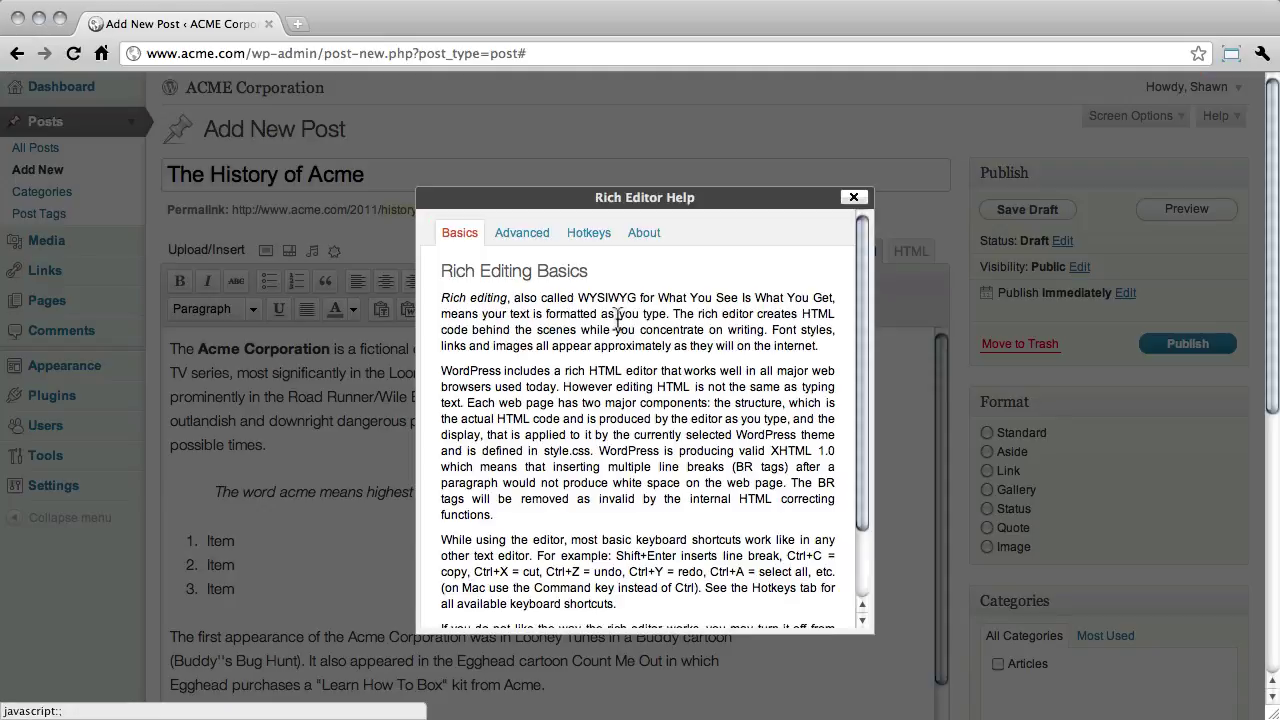
{"action": "left_click", "coordinate": [522, 235]}
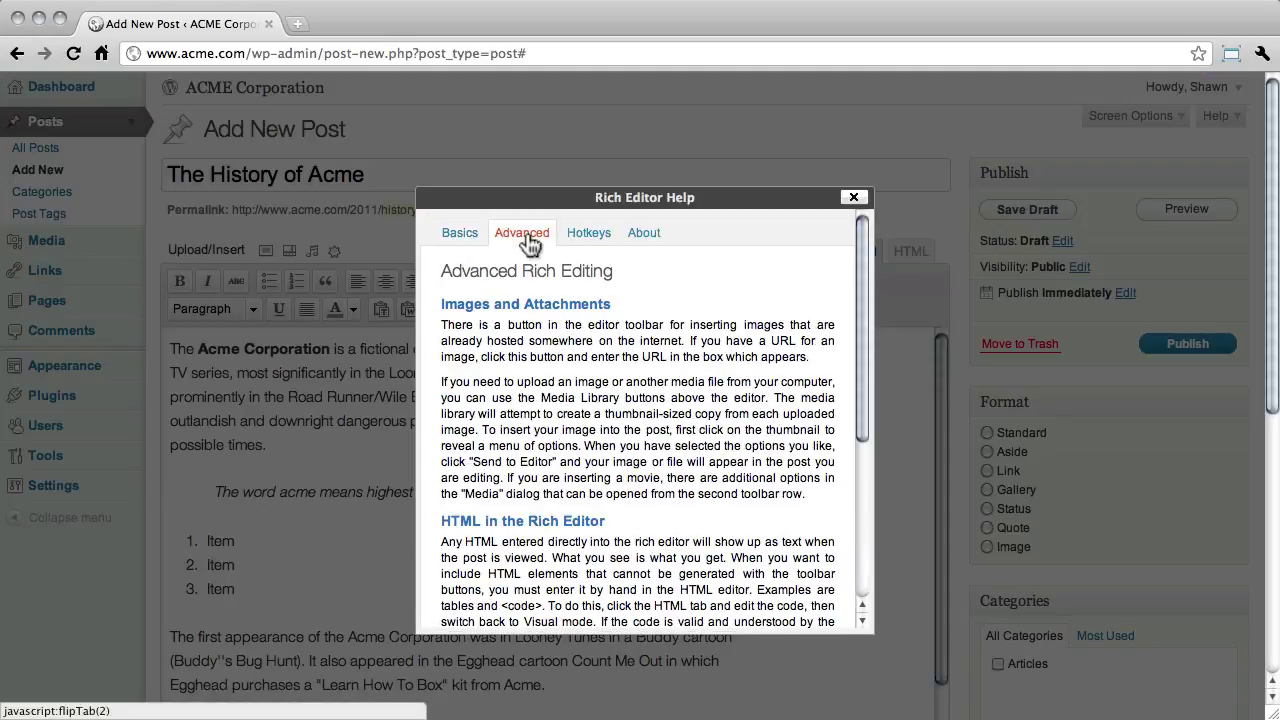
{"action": "left_click", "coordinate": [590, 236]}
{"action": "left_click", "coordinate": [640, 235]}
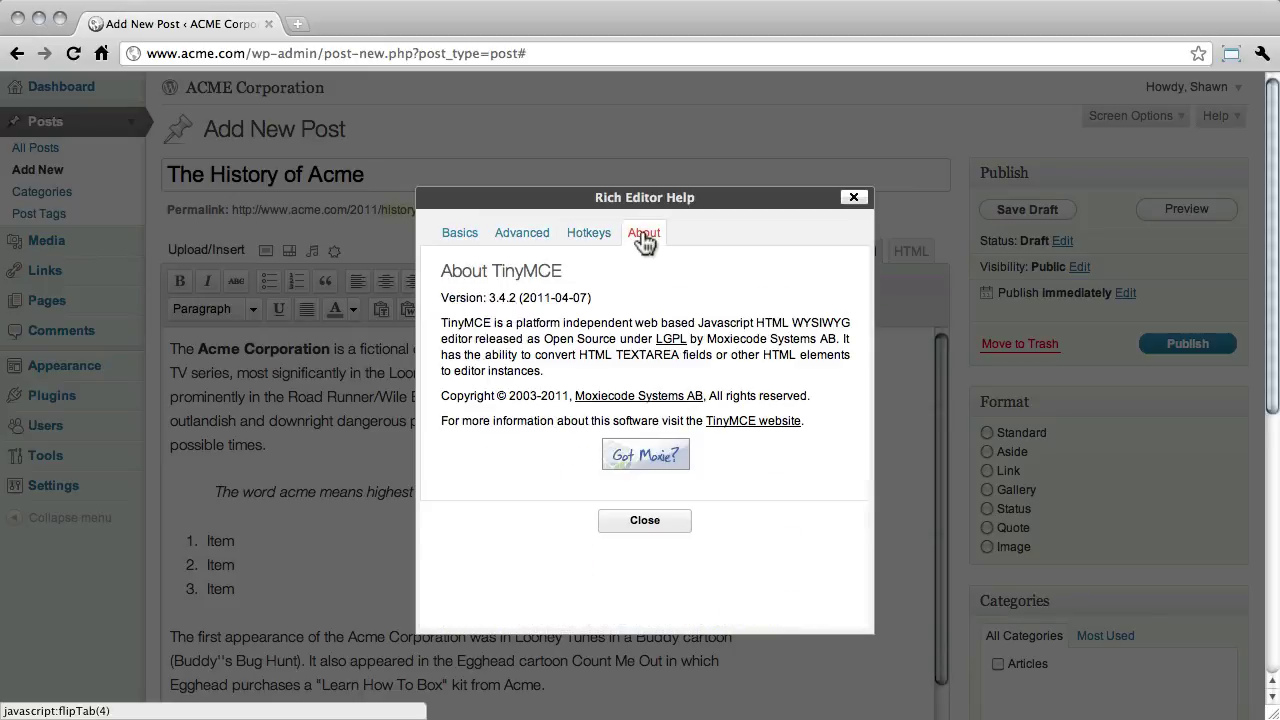
{"action": "left_click", "coordinate": [855, 199]}
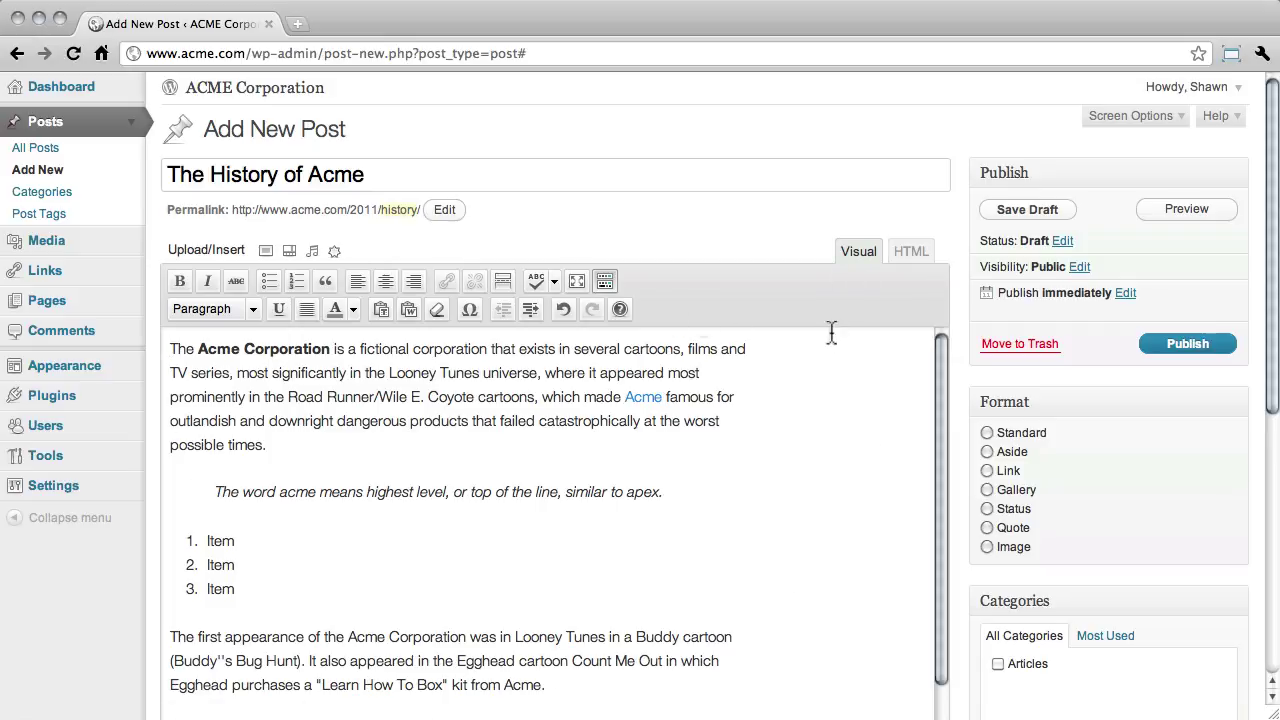
Switch the post to its HTML source and examine the strong, link and ordered list tags
{"action": "left_click", "coordinate": [912, 254]}
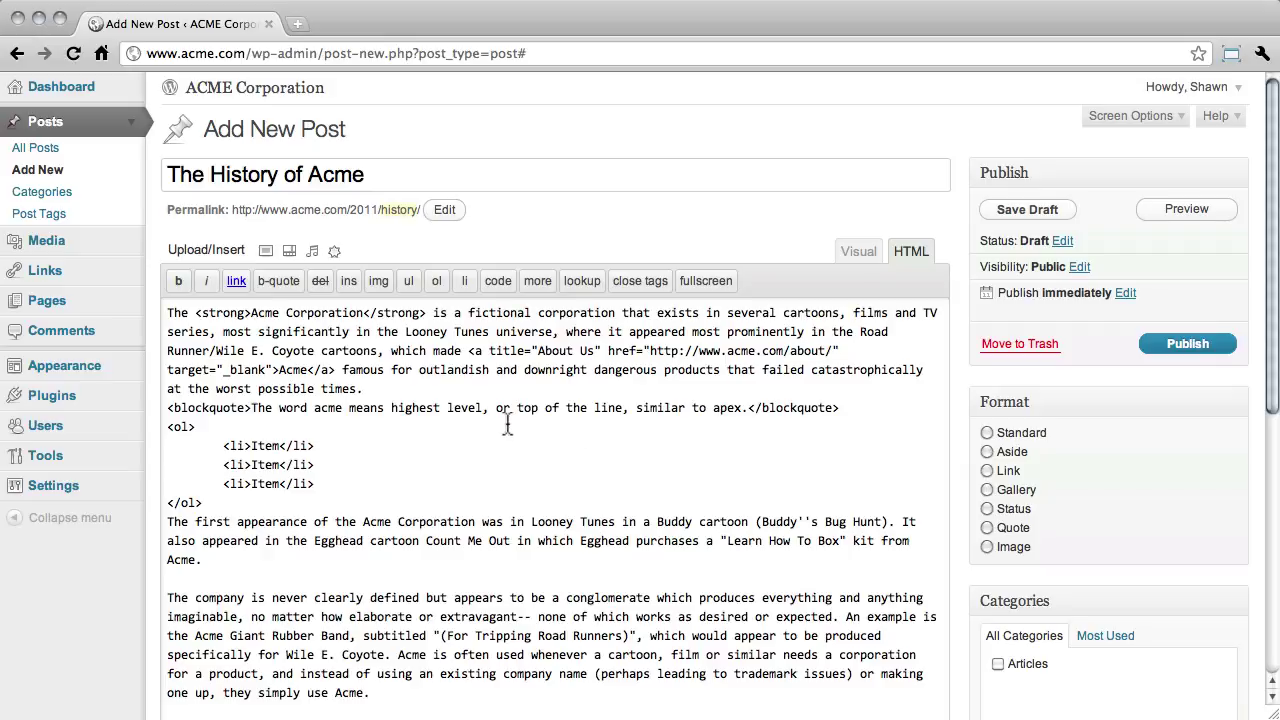
{"action": "double_click", "coordinate": [222, 313]}
{"action": "double_click", "coordinate": [391, 318]}
{"action": "left_click_drag", "start_coordinate": [467, 351], "coordinate": [279, 370]}
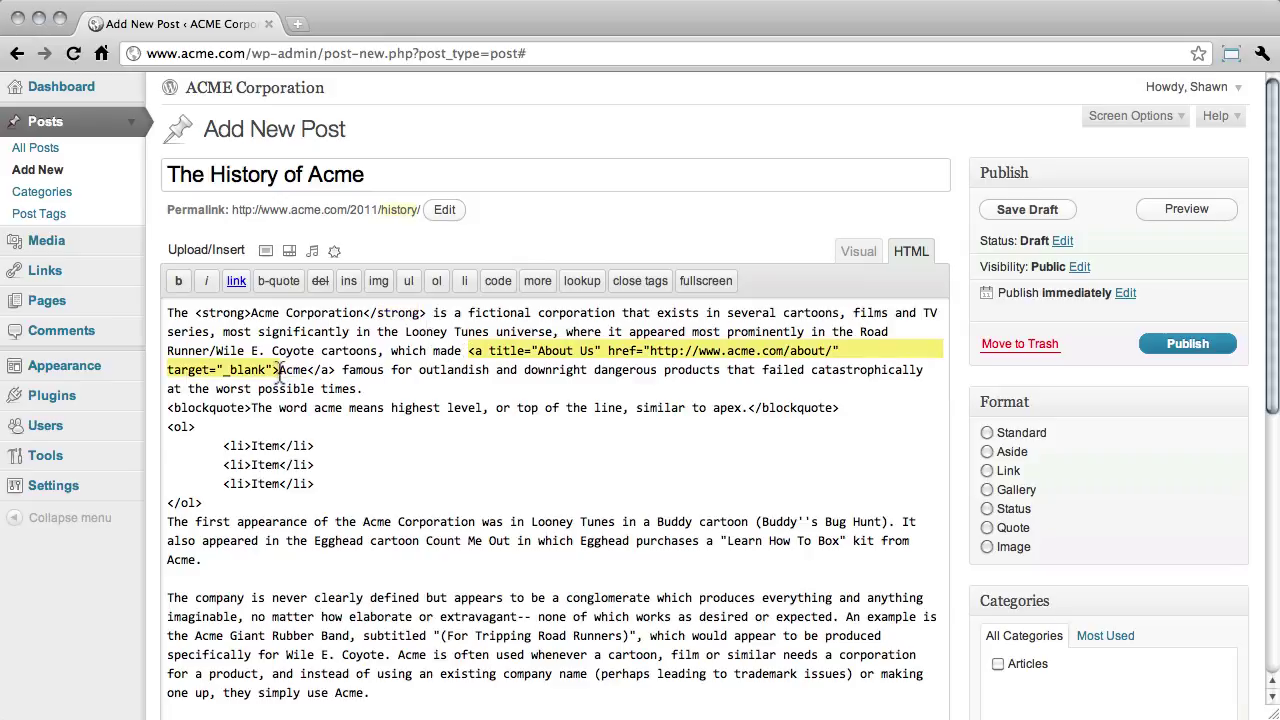
{"action": "left_click", "coordinate": [322, 372]}
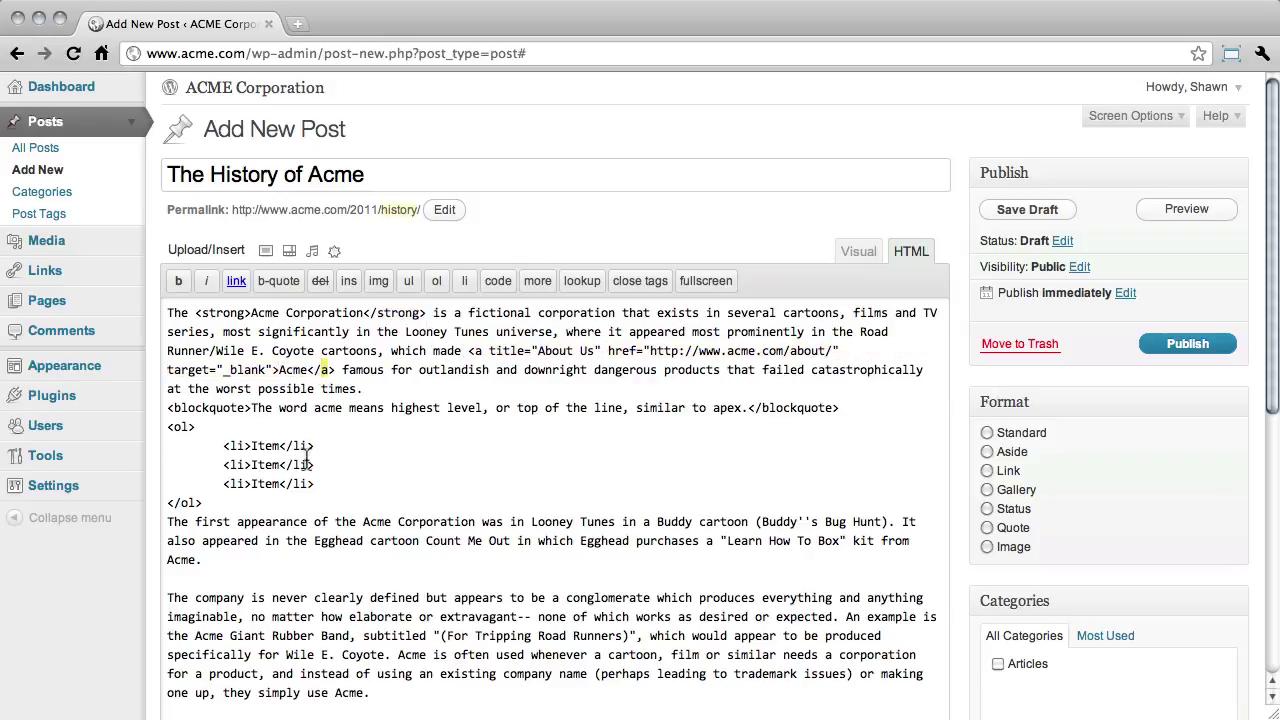
{"action": "double_click", "coordinate": [180, 427]}
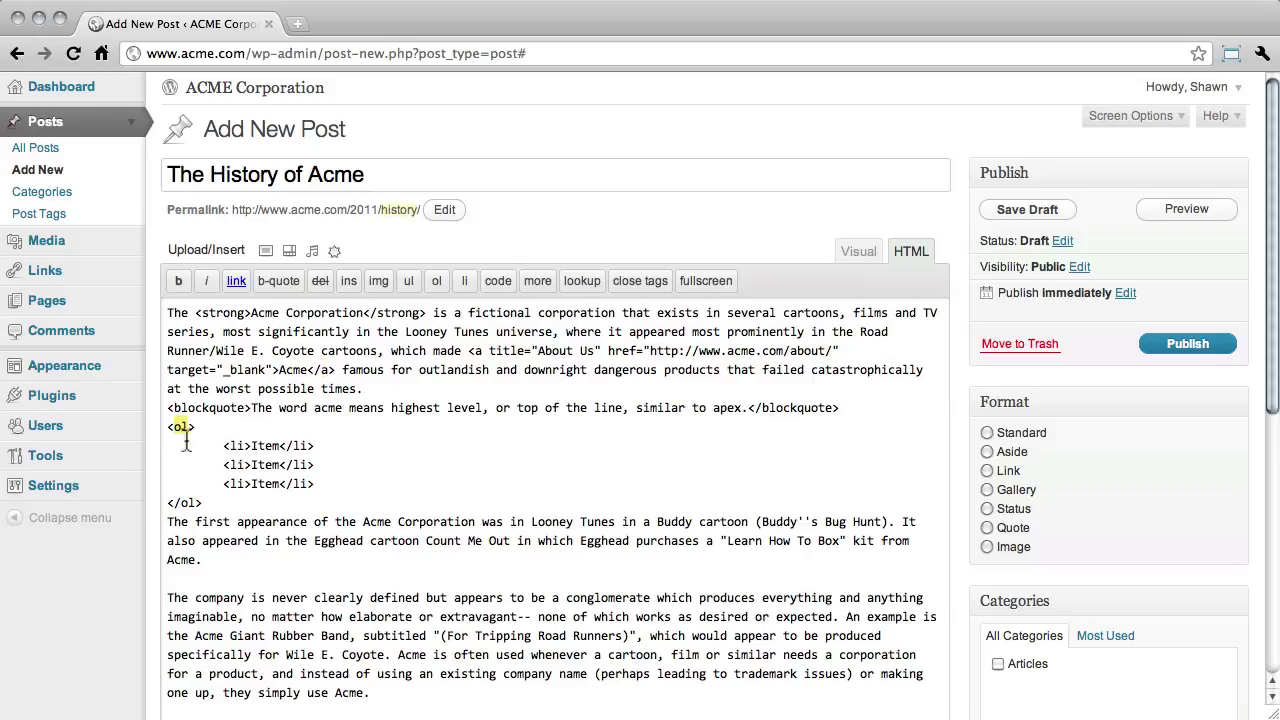
{"action": "left_click", "coordinate": [328, 468]}
Italicize the word "fictional" in the first sentence of the HTML source and return to the visual editor
{"action": "double_click", "coordinate": [500, 313]}
{"action": "left_click", "coordinate": [206, 281]}
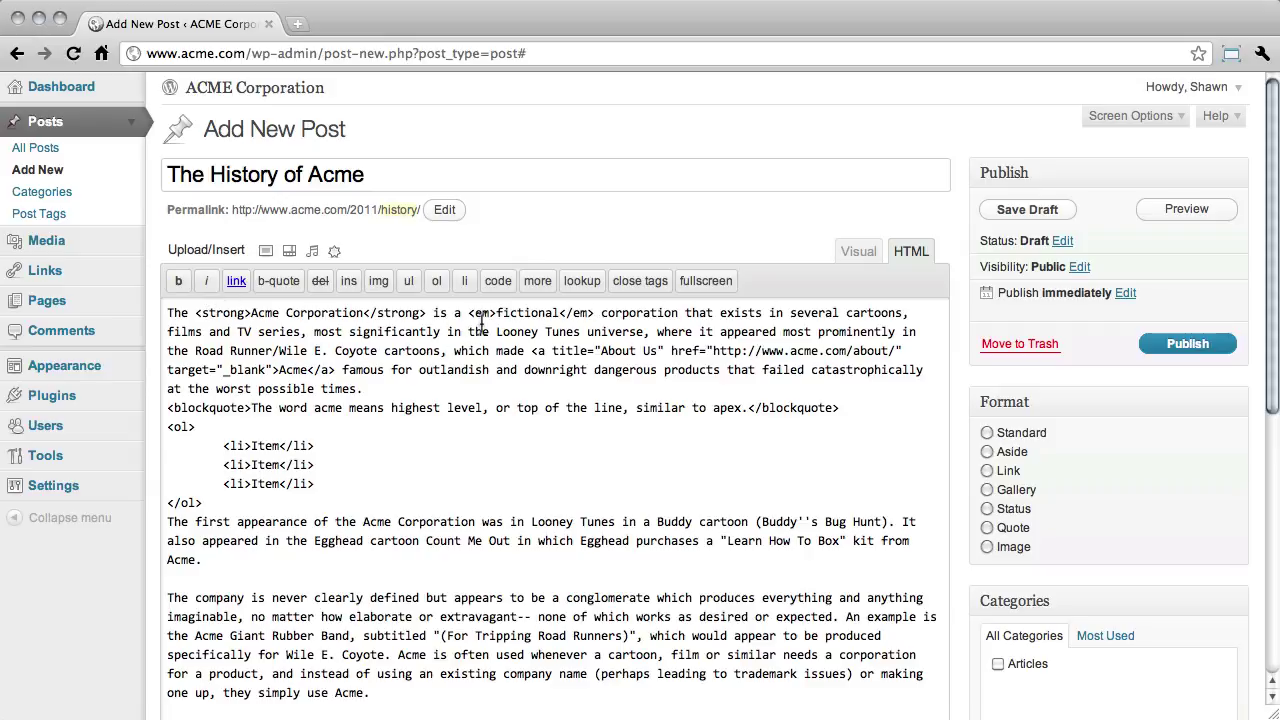
{"action": "left_click_drag", "start_coordinate": [467, 313], "coordinate": [595, 315]}
{"action": "left_click", "coordinate": [818, 291]}
{"action": "left_click", "coordinate": [857, 262]}
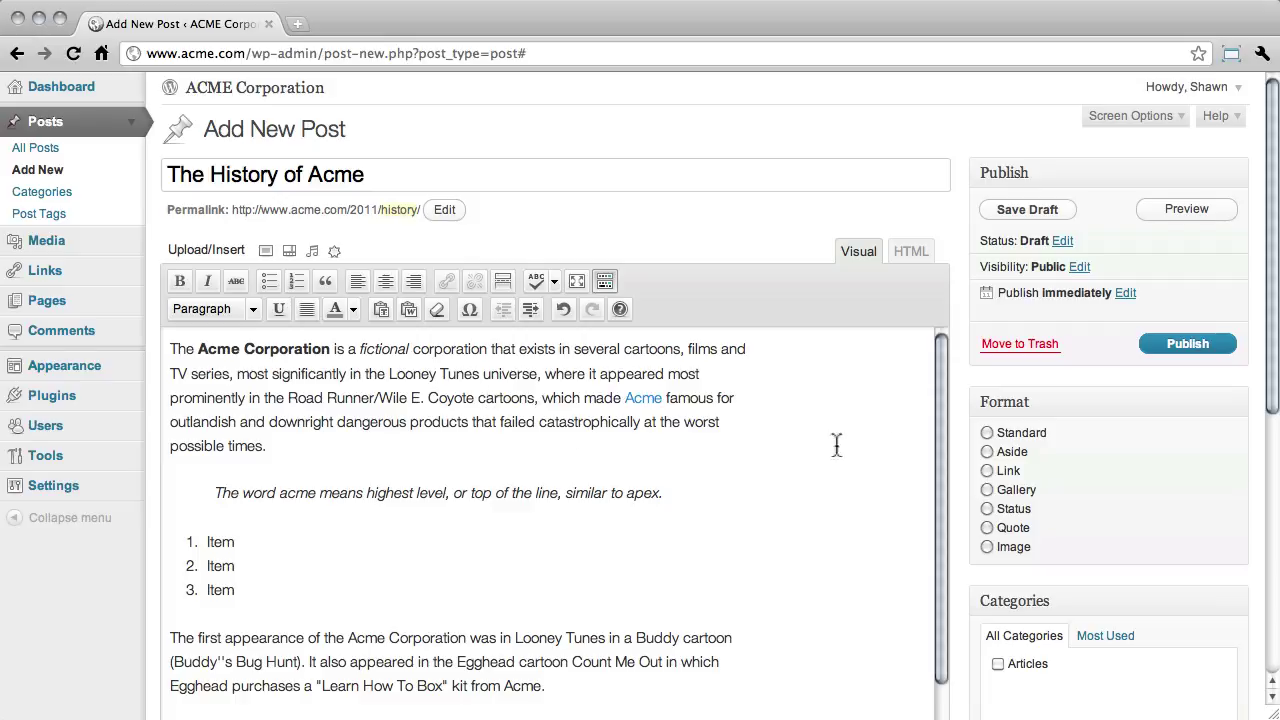
Assign the post to the "Articles" category
{"action": "scroll", "coordinate": [955, 440], "scroll_direction": "down", "scroll_amount": 1}
{"action": "scroll", "coordinate": [955, 442], "scroll_direction": "down", "scroll_amount": 5}
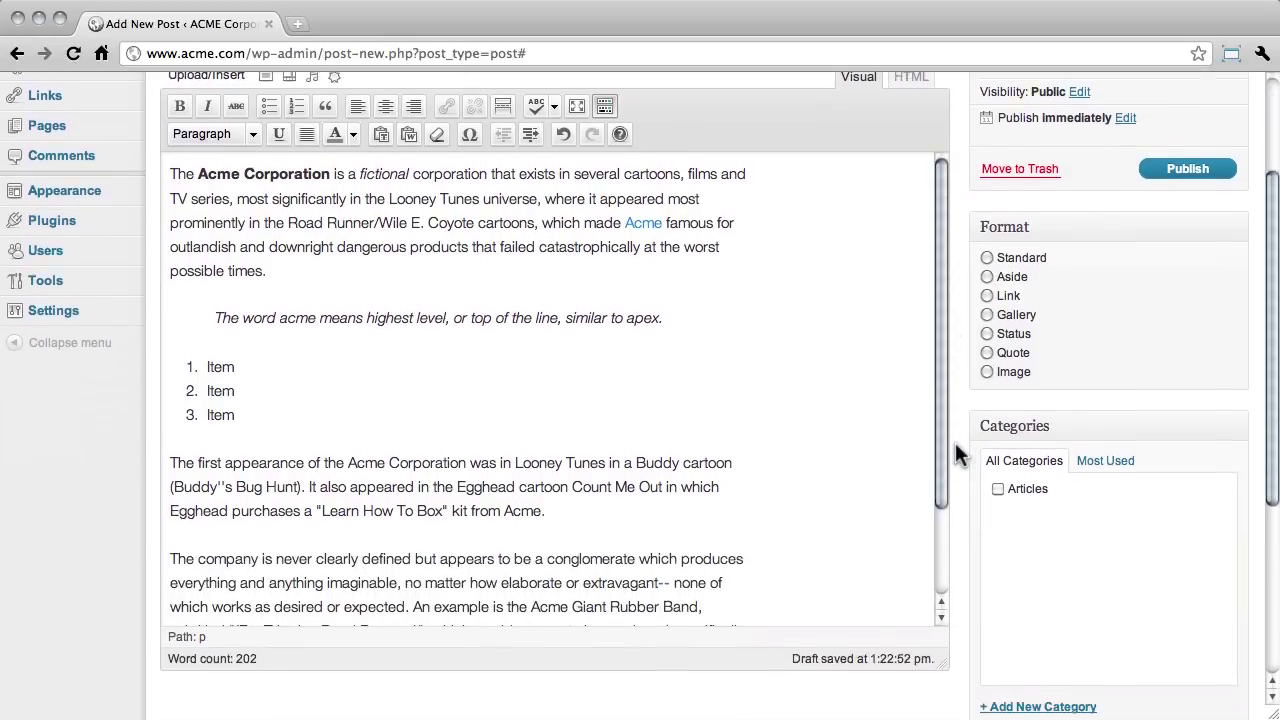
{"action": "scroll", "coordinate": [963, 459], "scroll_direction": "down", "scroll_amount": 2}
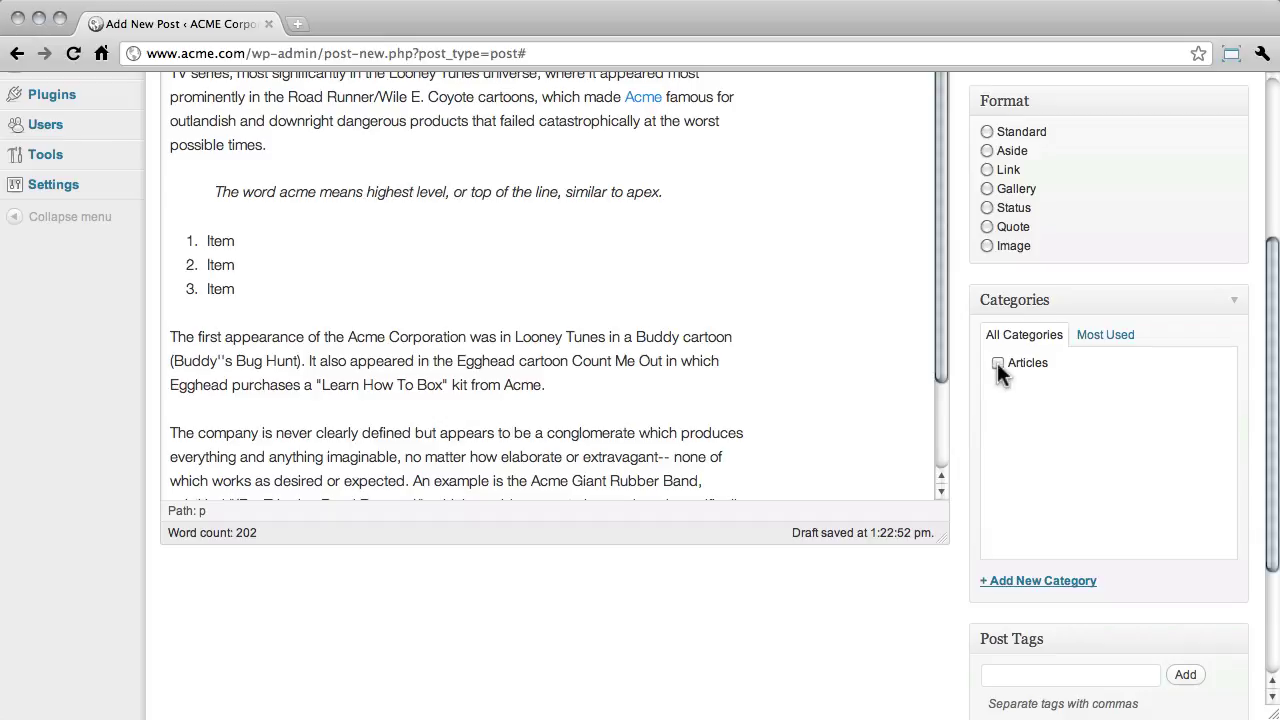
{"action": "left_click", "coordinate": [998, 363]}
Create a new category named "Company News" and keep the post assigned to both it and "Articles"
{"action": "left_click", "coordinate": [1038, 583]}
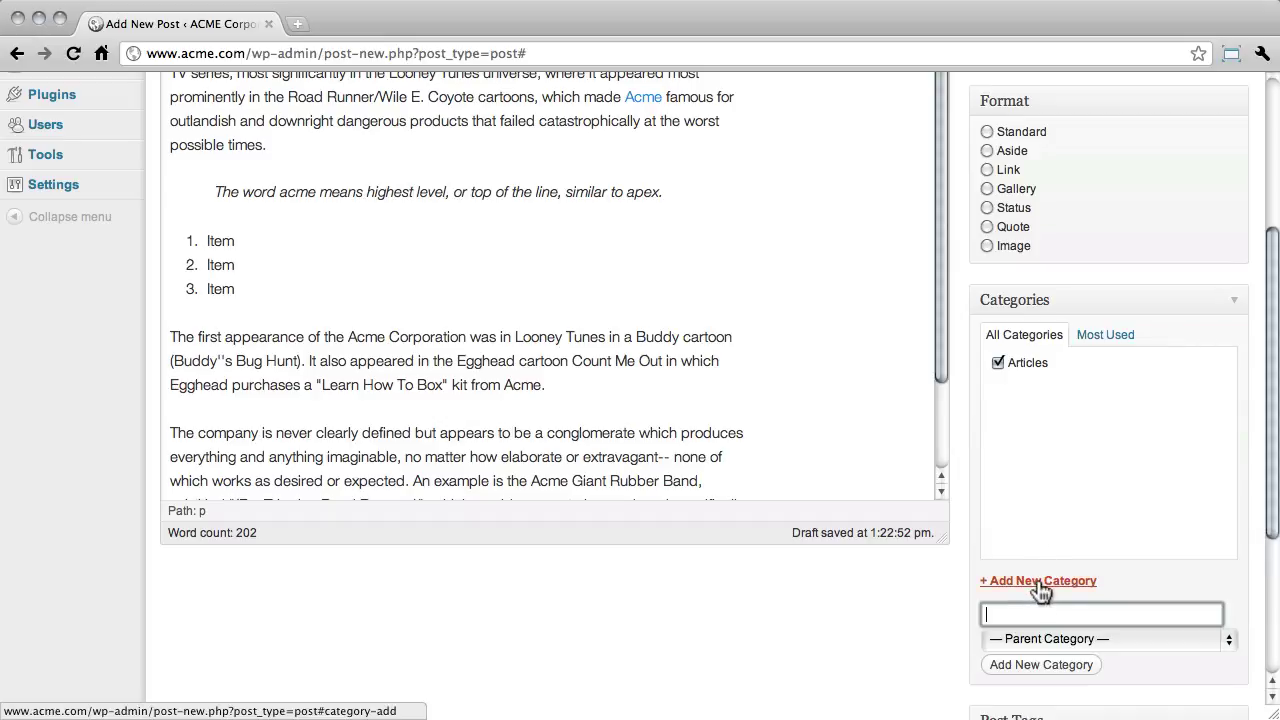
{"action": "type", "text": "C"}
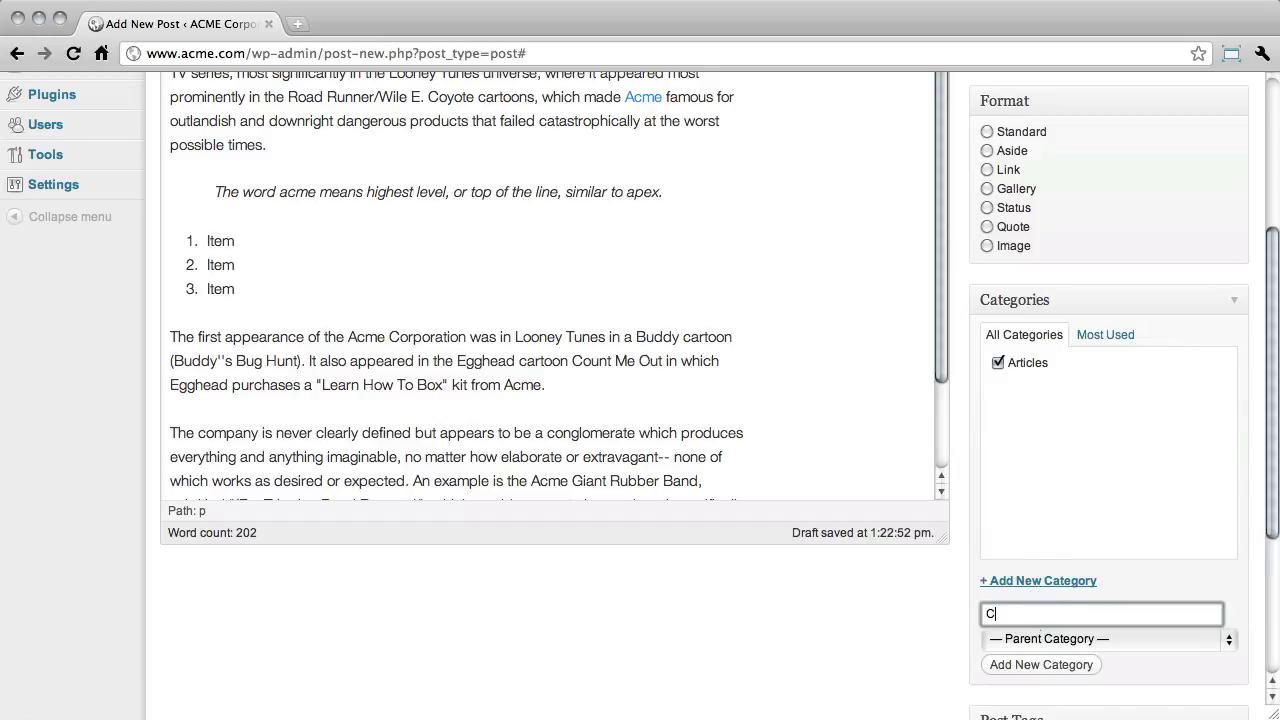
{"action": "type", "text": "mpany News"}
{"action": "left_click", "coordinate": [986, 613]}
{"action": "type", "text": "o"}
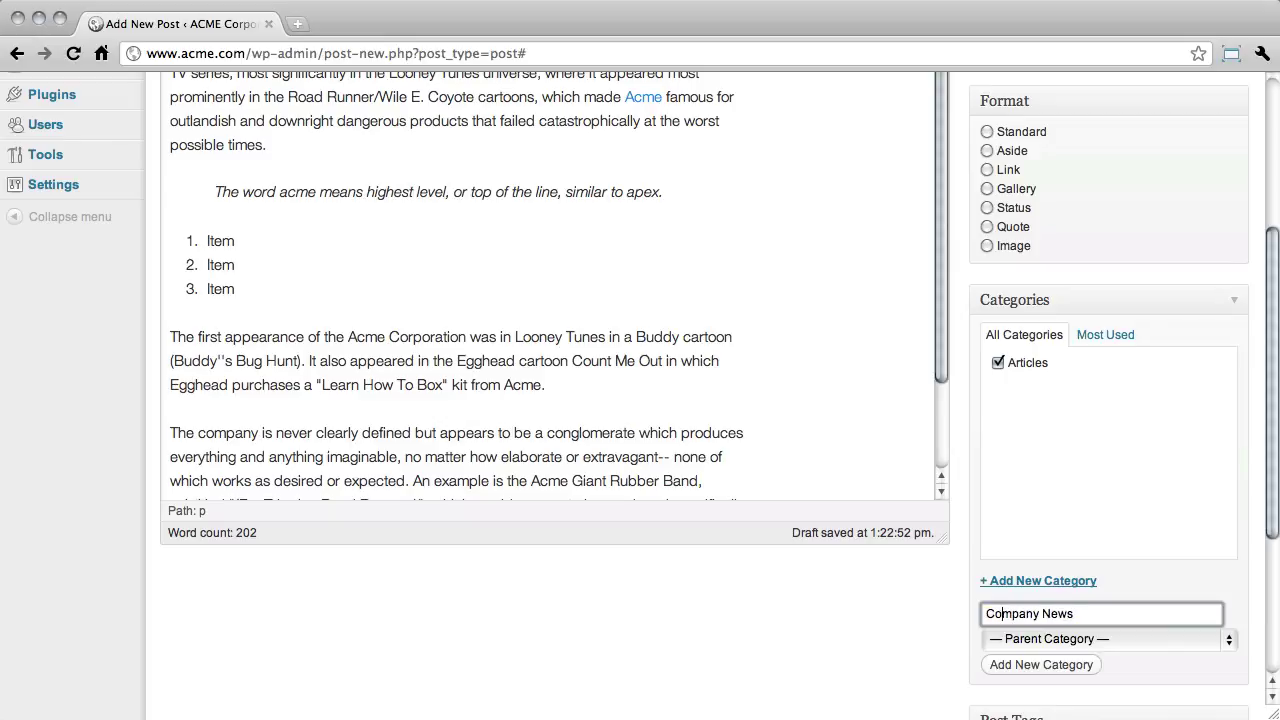
{"action": "left_click", "coordinate": [1055, 665]}
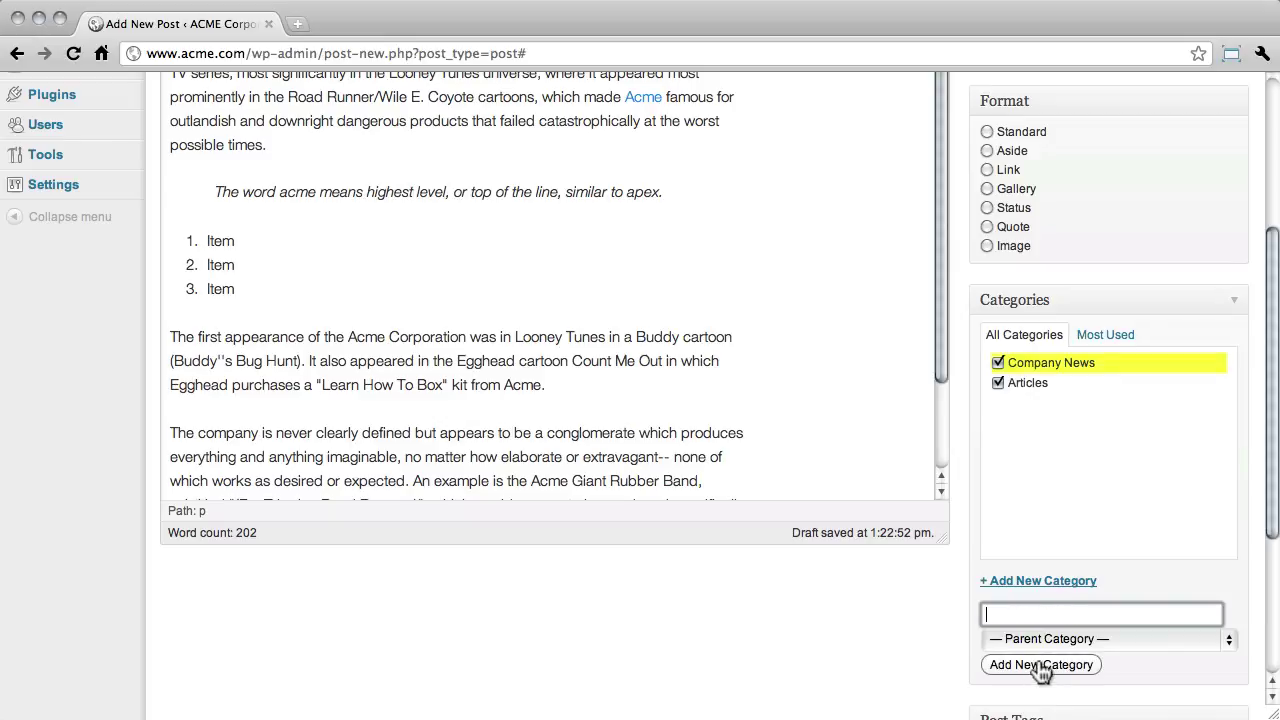
{"action": "left_click", "coordinate": [999, 382]}
{"action": "left_click", "coordinate": [998, 363]}
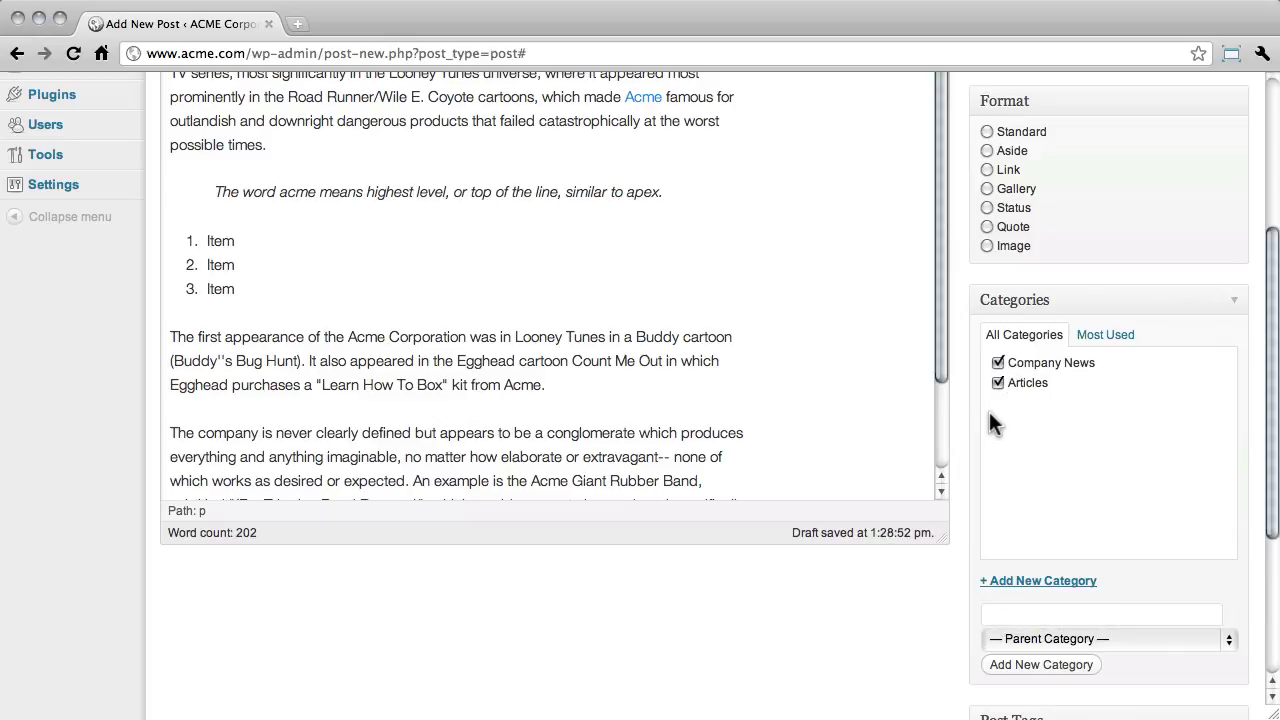
Add the tags "history" and "company" to the post
{"action": "scroll", "coordinate": [963, 425], "scroll_direction": "down", "scroll_amount": 5}
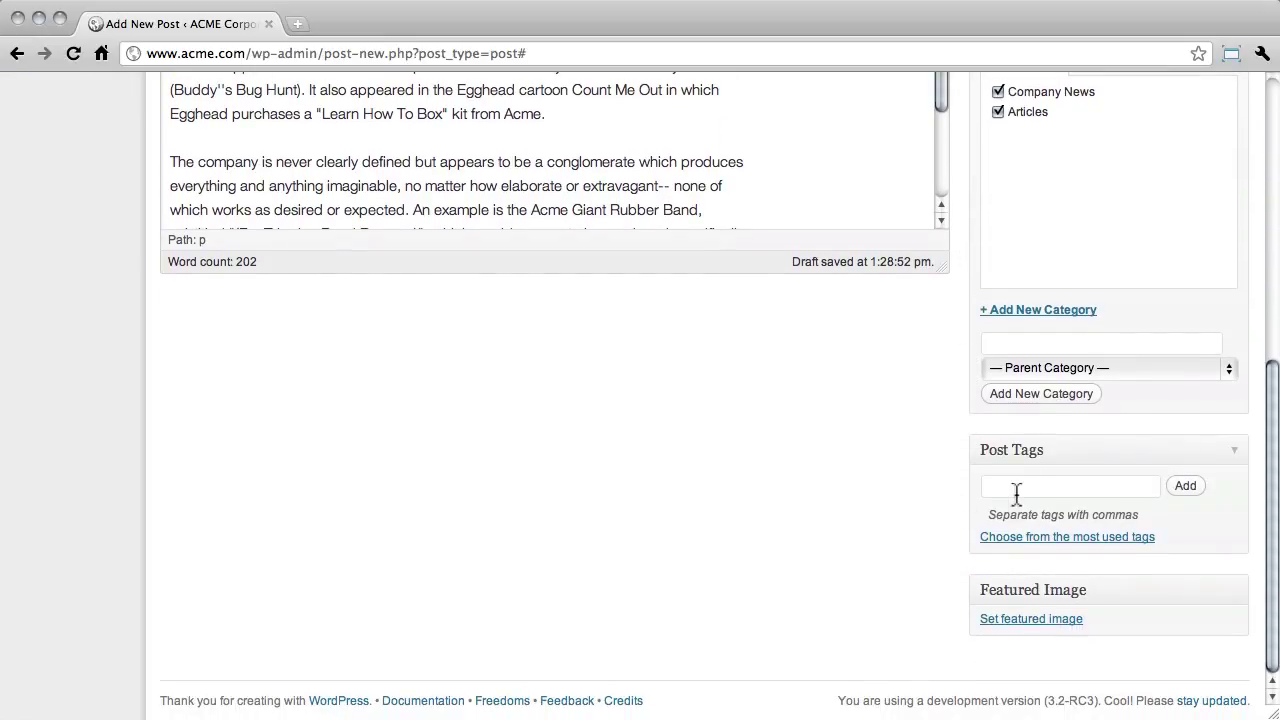
{"action": "left_click", "coordinate": [1016, 489]}
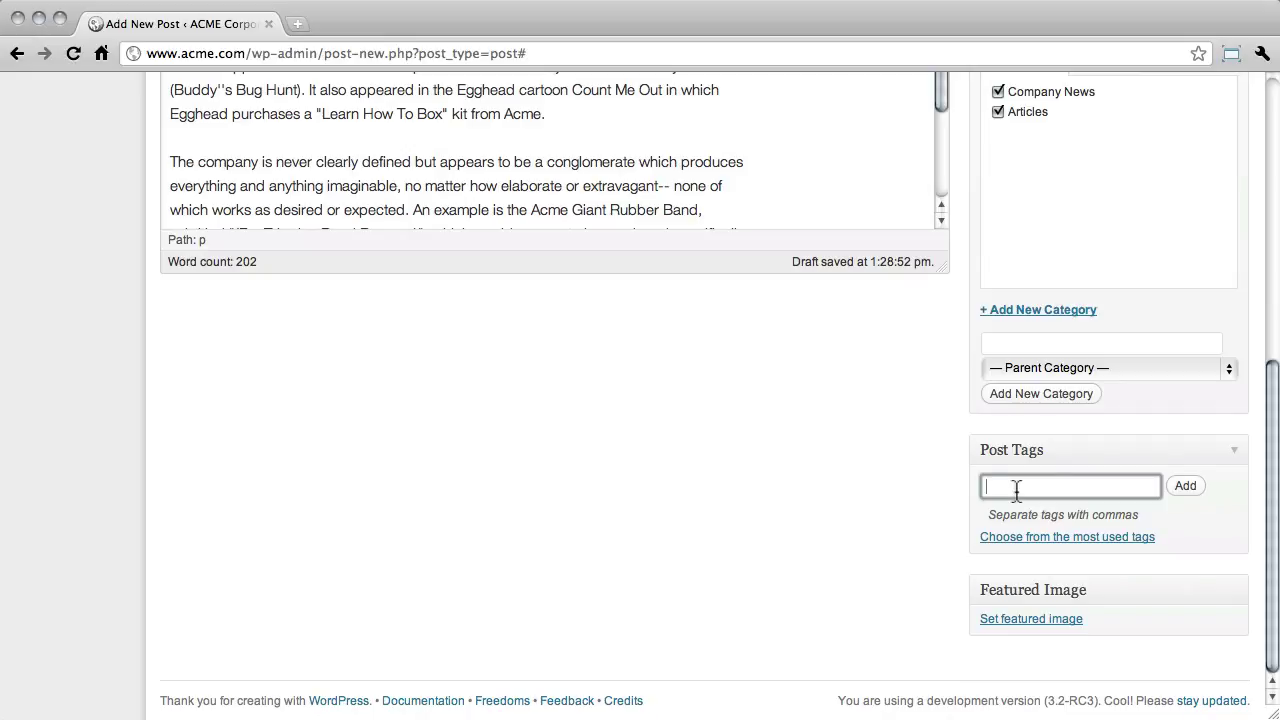
{"action": "type", "text": "history, company"}
{"action": "left_click", "coordinate": [1178, 490]}
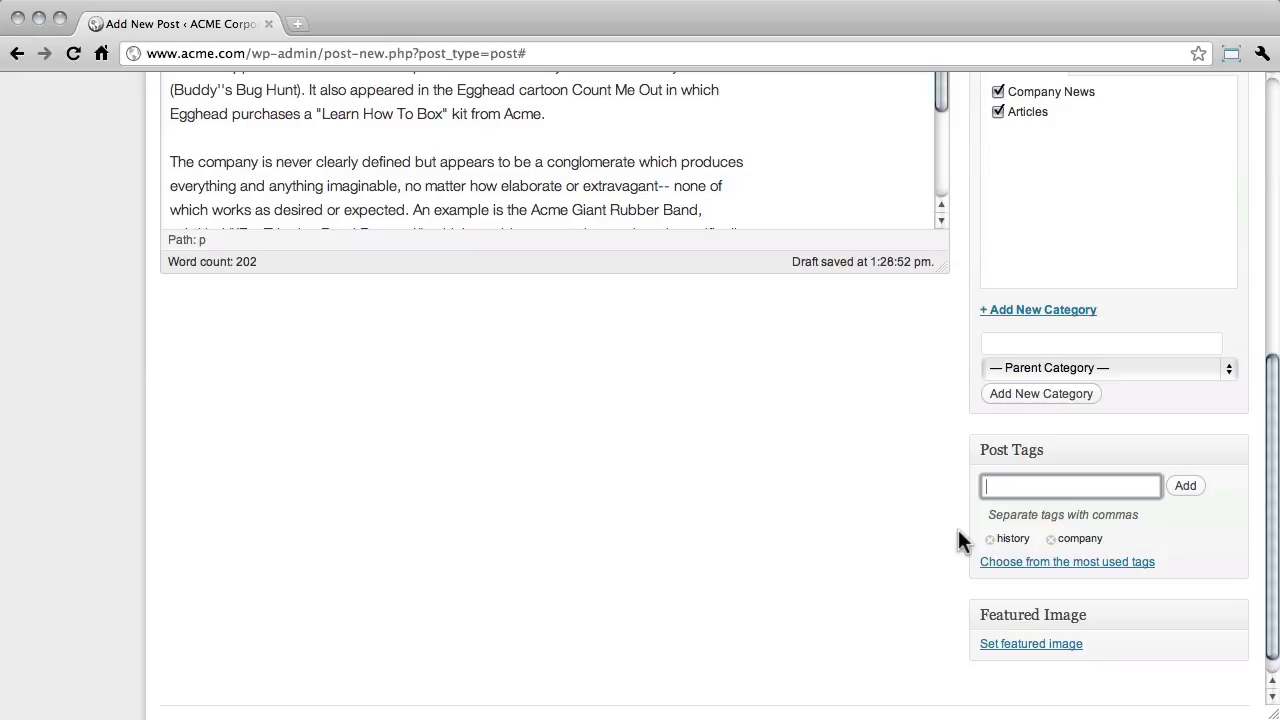
Set the post format to Standard
{"action": "scroll", "coordinate": [958, 531], "scroll_direction": "up", "scroll_amount": 10}
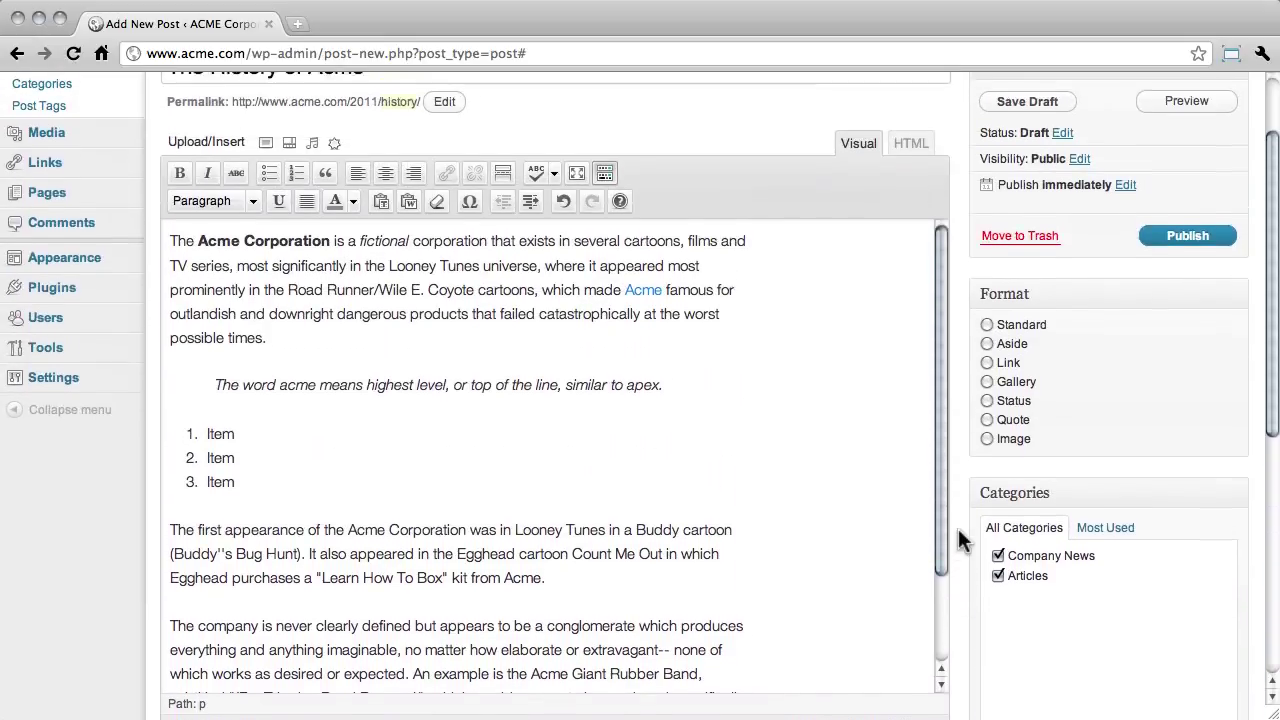
{"action": "scroll", "coordinate": [955, 533], "scroll_direction": "up", "scroll_amount": 2}
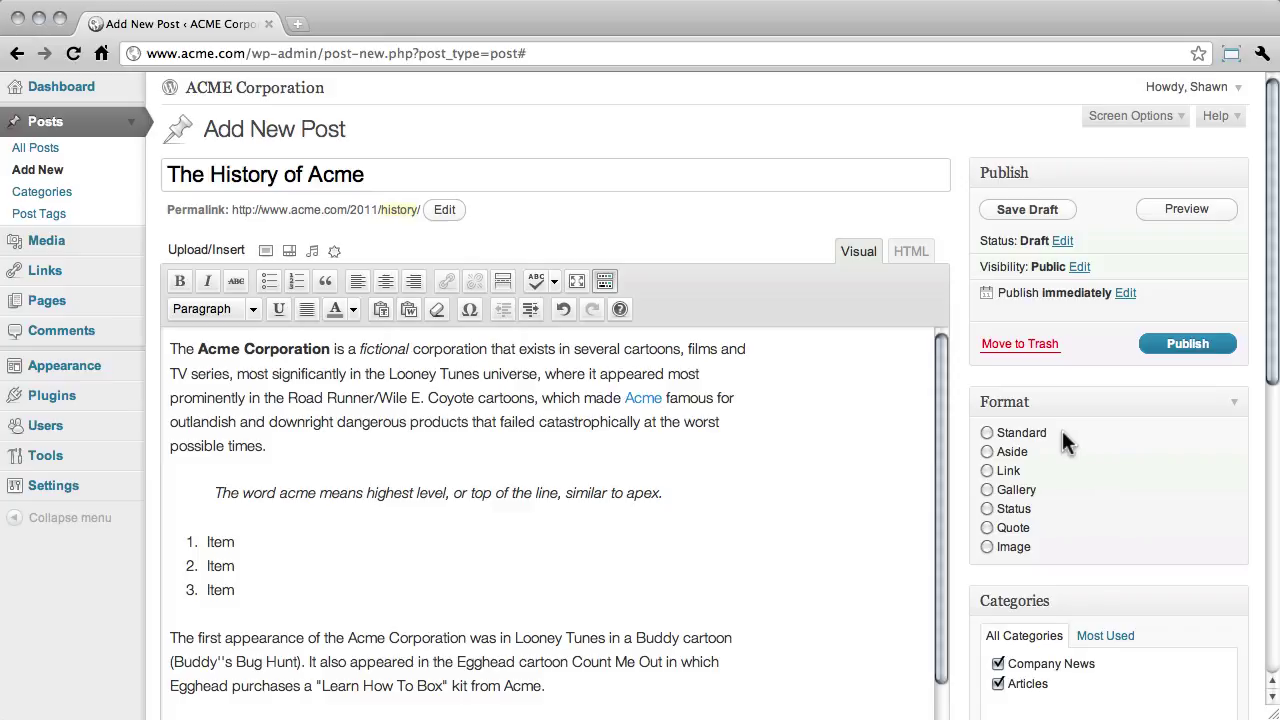
{"action": "left_click", "coordinate": [987, 432]}
Preview the post on the site, check its title and body formatting, and close the preview
{"action": "left_click", "coordinate": [1160, 212]}
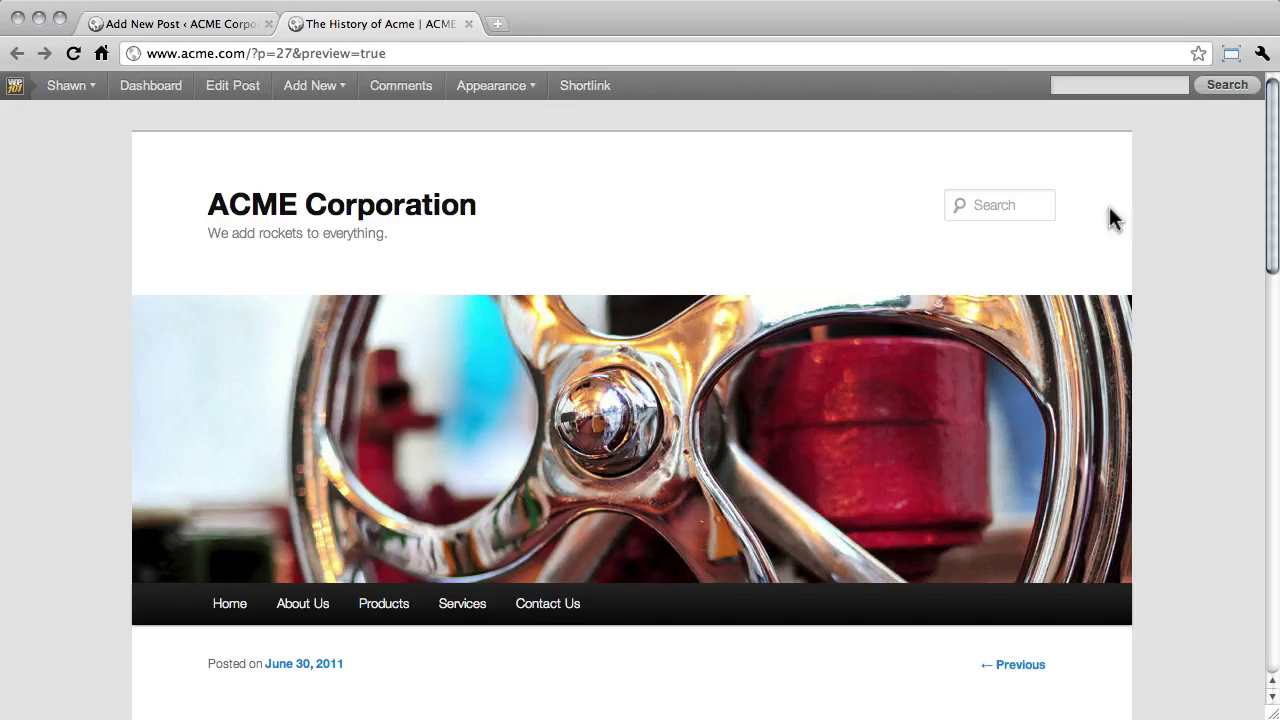
{"action": "scroll", "coordinate": [1206, 294], "scroll_direction": "down", "scroll_amount": 5}
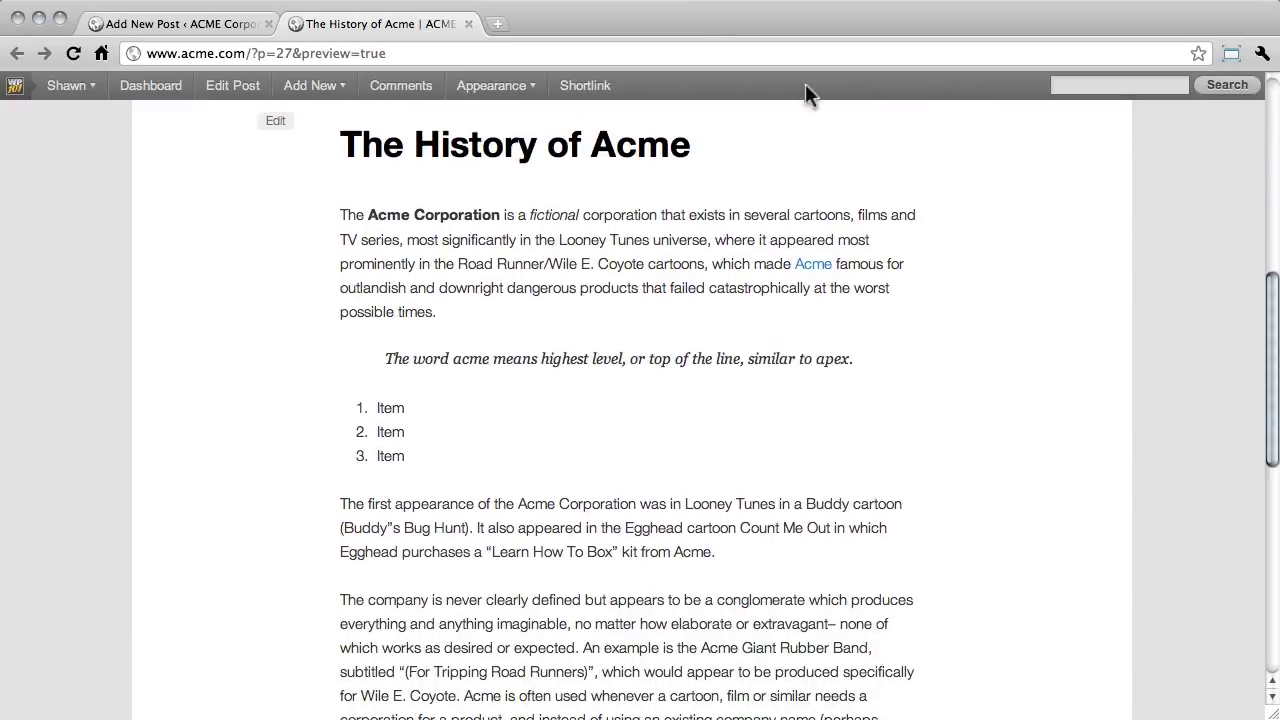
{"action": "left_click", "coordinate": [469, 23]}
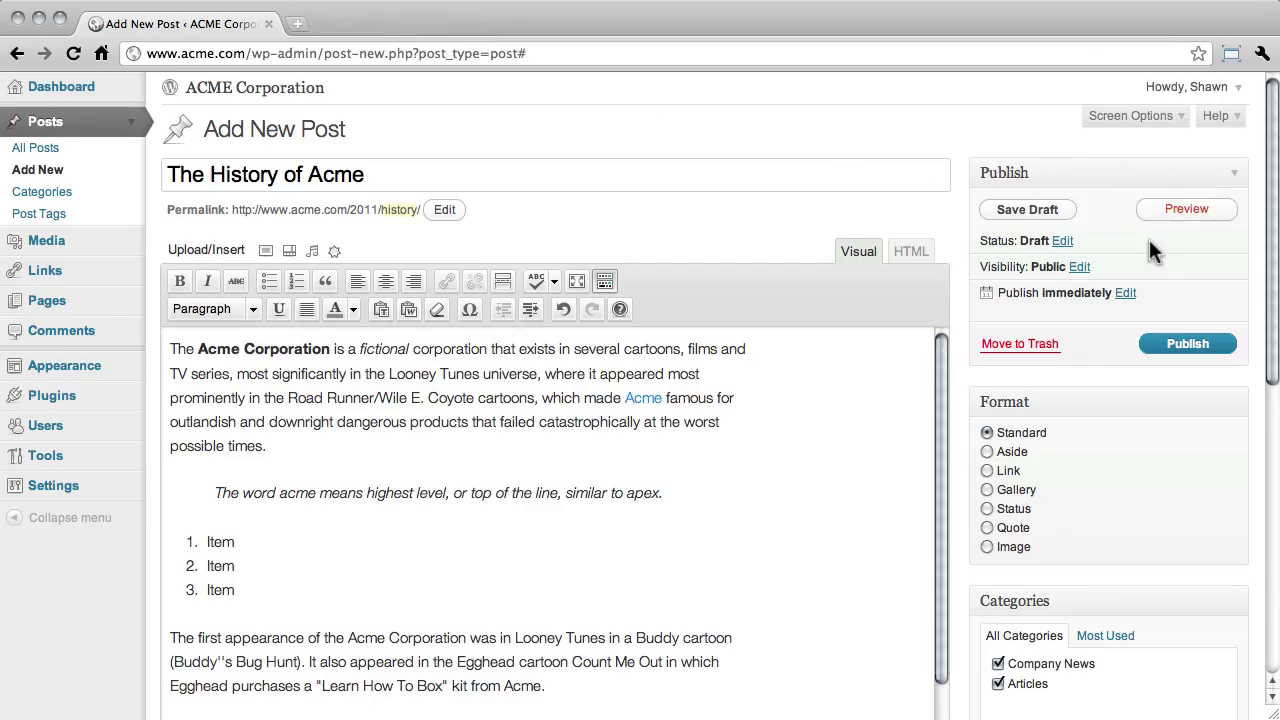
Look at the available post statuses and keep the status as Draft
{"action": "left_click", "coordinate": [1062, 242]}
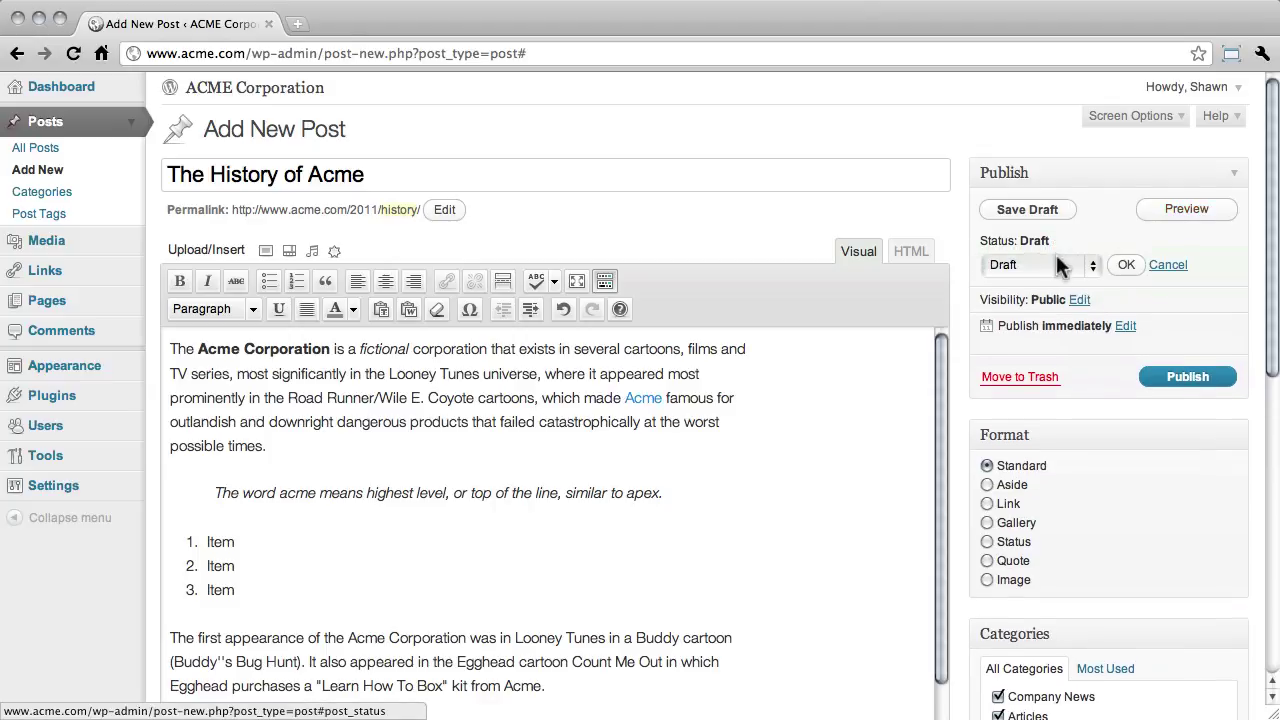
{"action": "left_click", "coordinate": [1054, 263]}
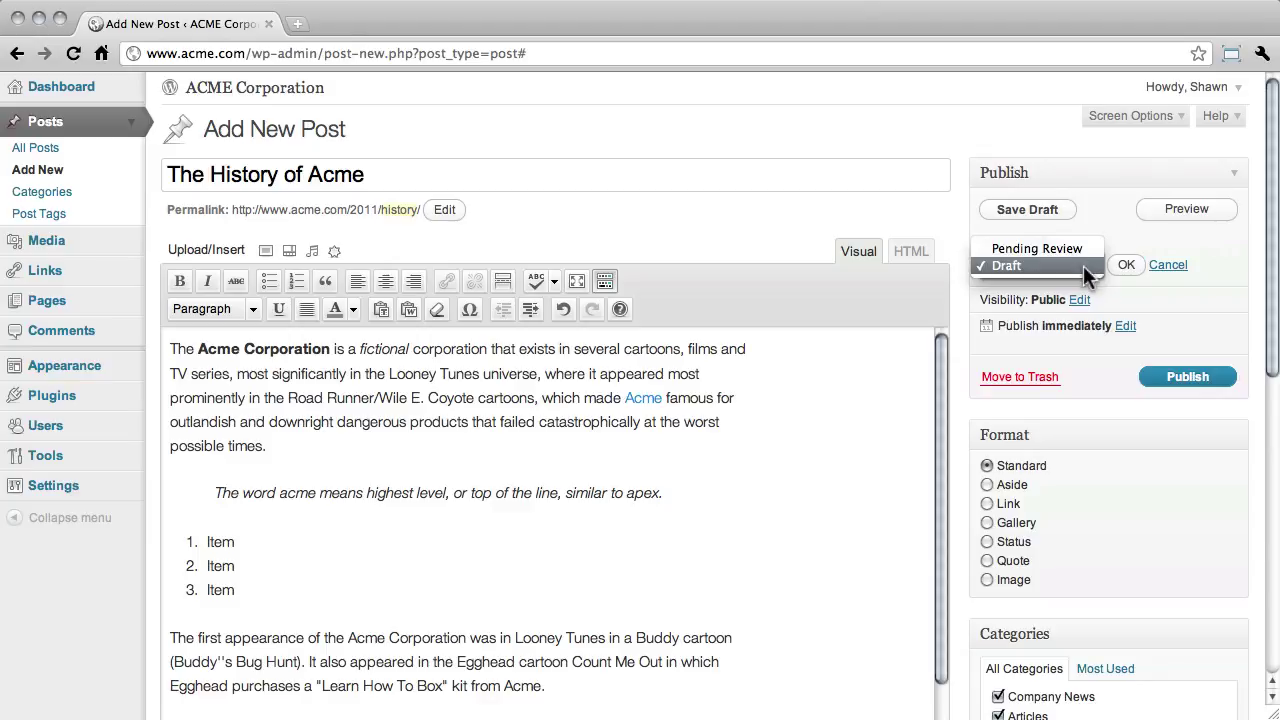
{"action": "left_click", "coordinate": [1083, 265]}
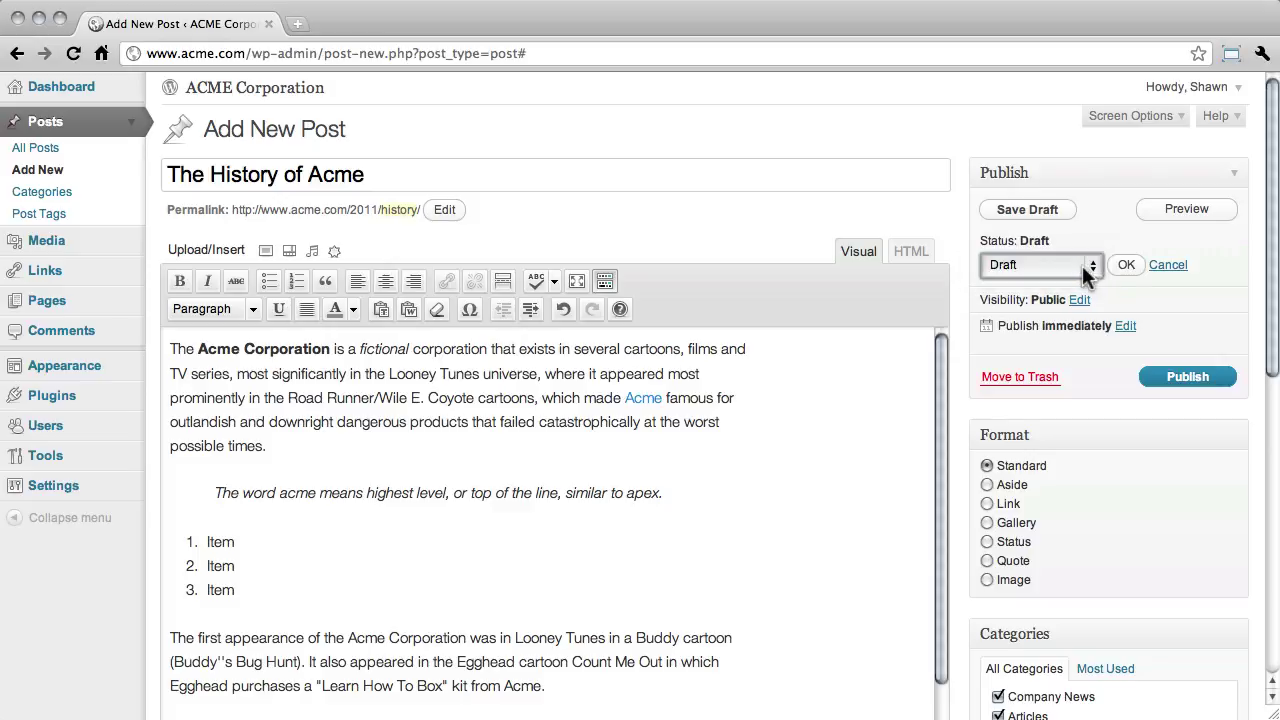
{"action": "left_click", "coordinate": [1123, 270]}
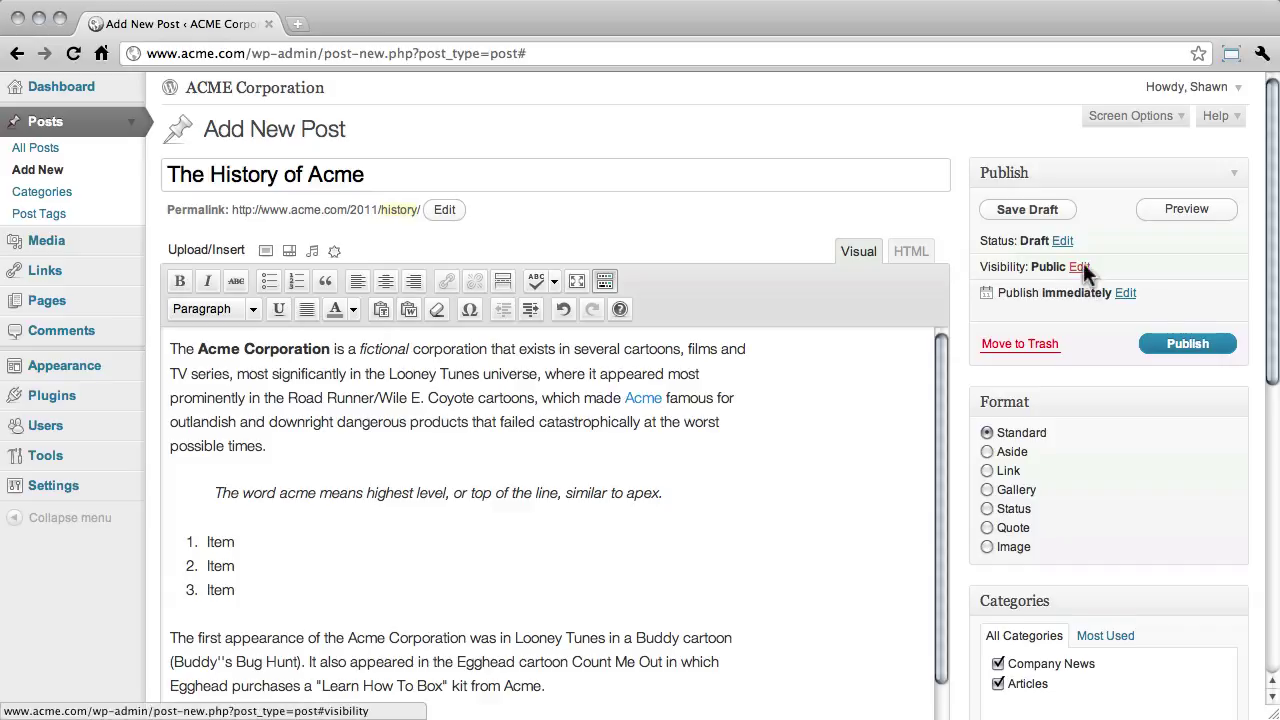
Try the front-page sticky, Password protected and Private visibility options, and return the post's visibility to Public
{"action": "left_click", "coordinate": [1081, 264]}
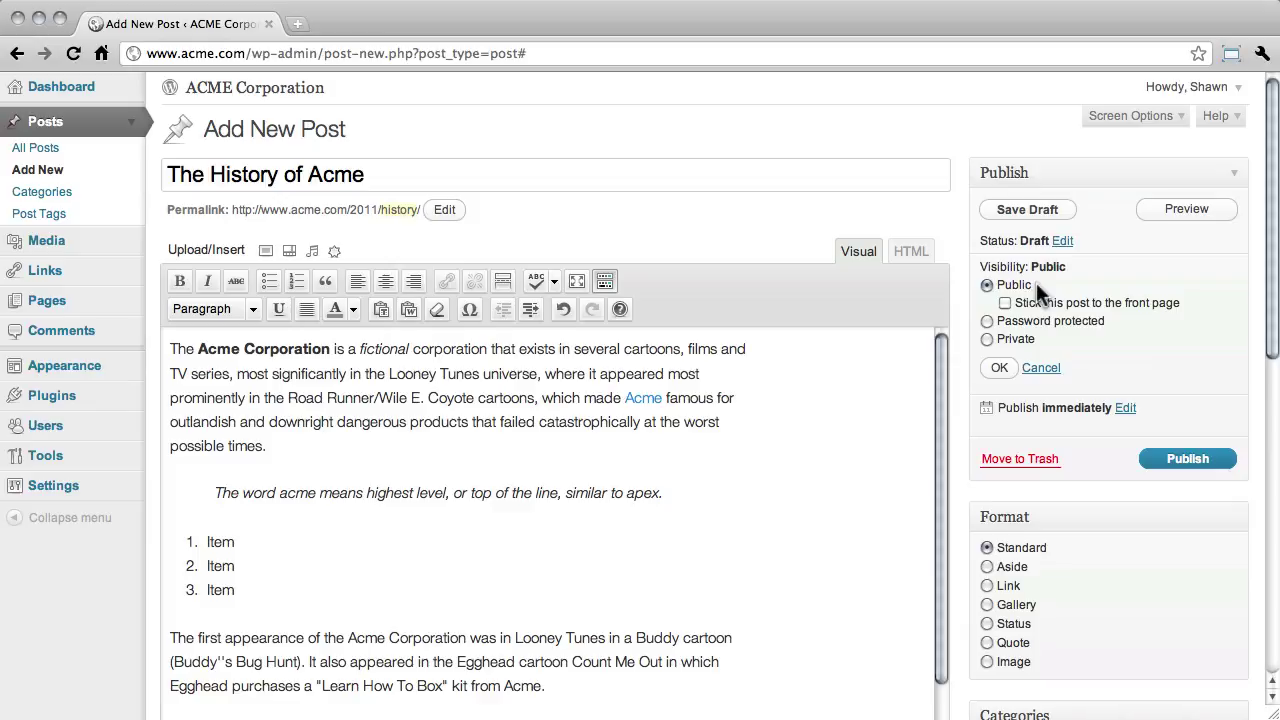
{"action": "left_click", "coordinate": [1006, 303]}
{"action": "left_click", "coordinate": [1005, 302]}
{"action": "left_click", "coordinate": [1097, 333]}
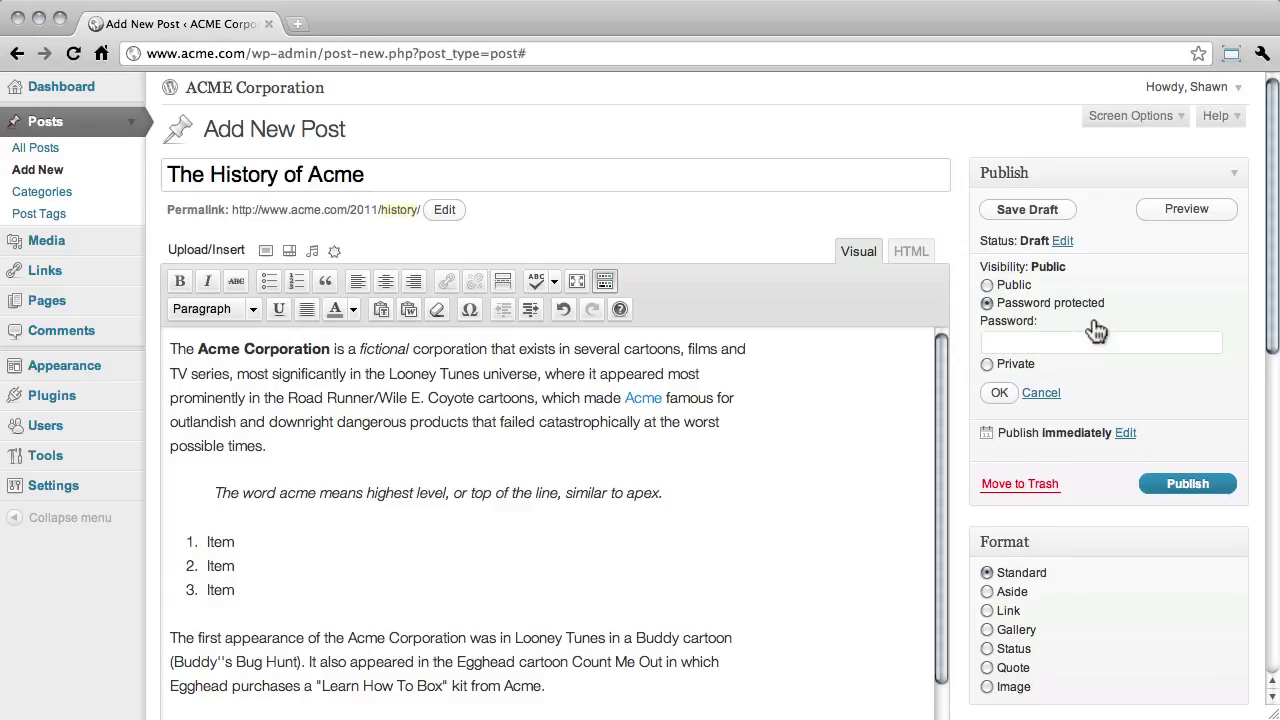
{"action": "left_click", "coordinate": [1018, 343]}
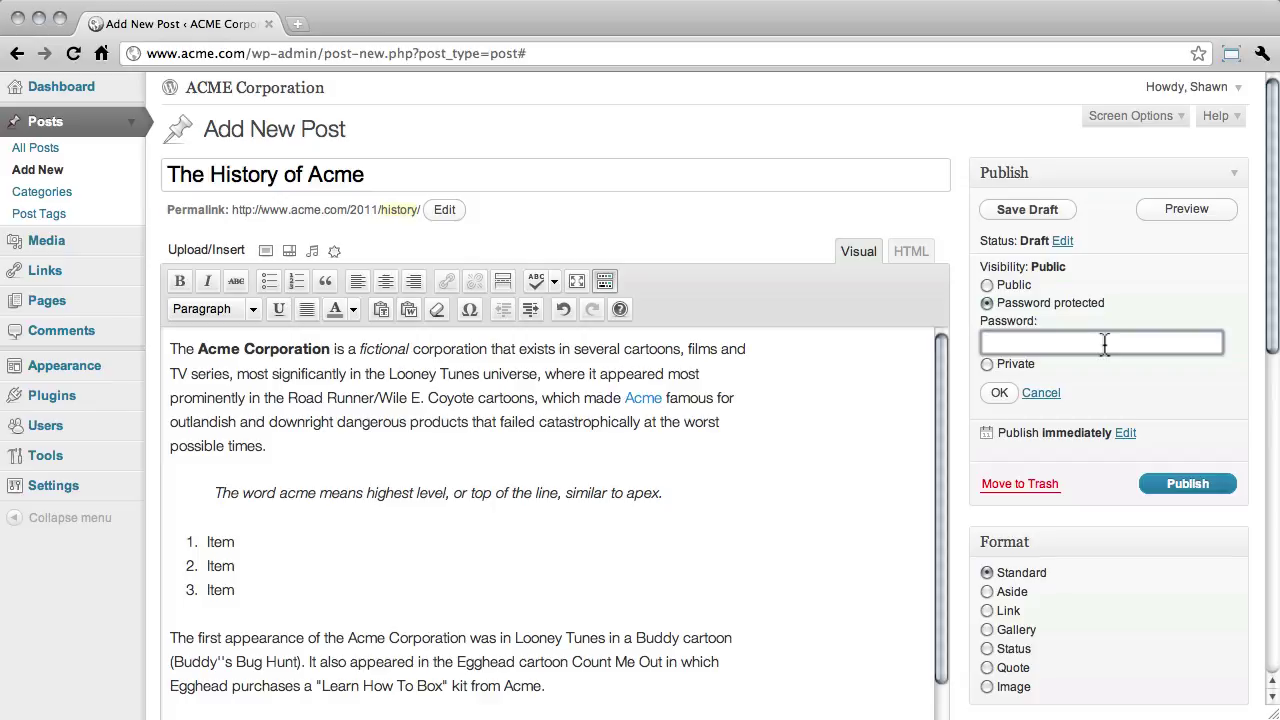
{"action": "left_click", "coordinate": [986, 284]}
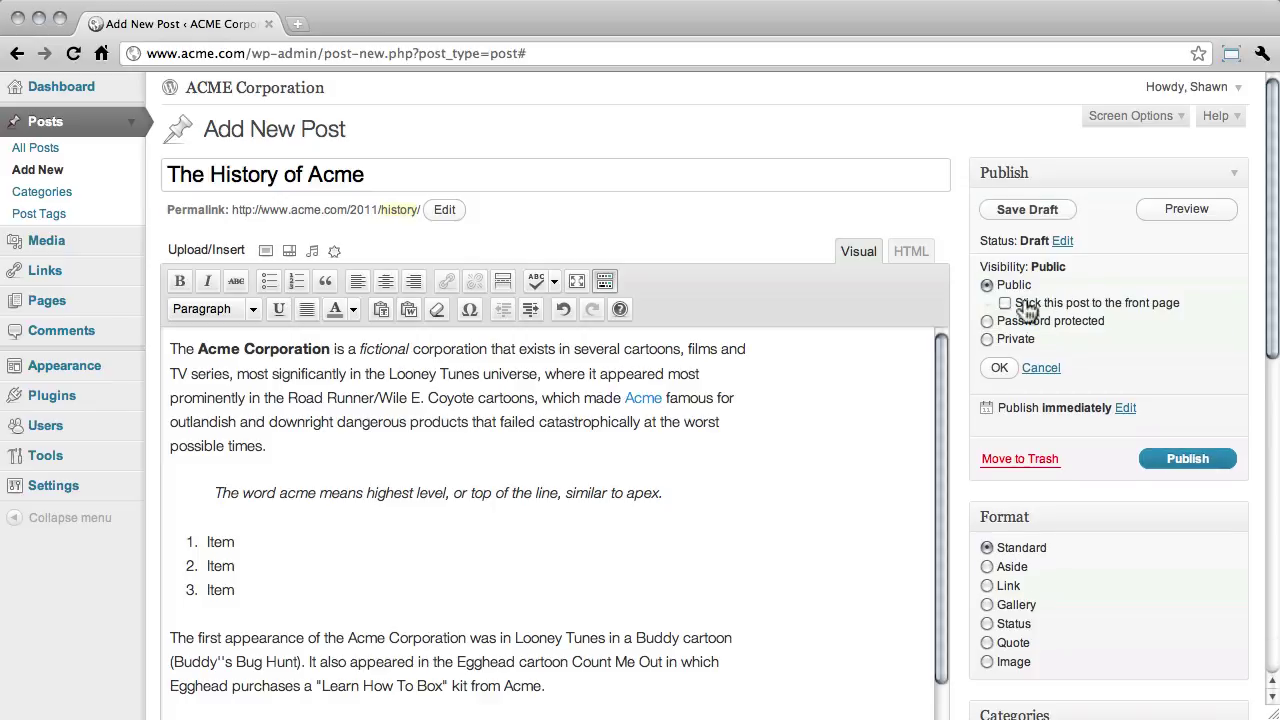
{"action": "left_click", "coordinate": [987, 335]}
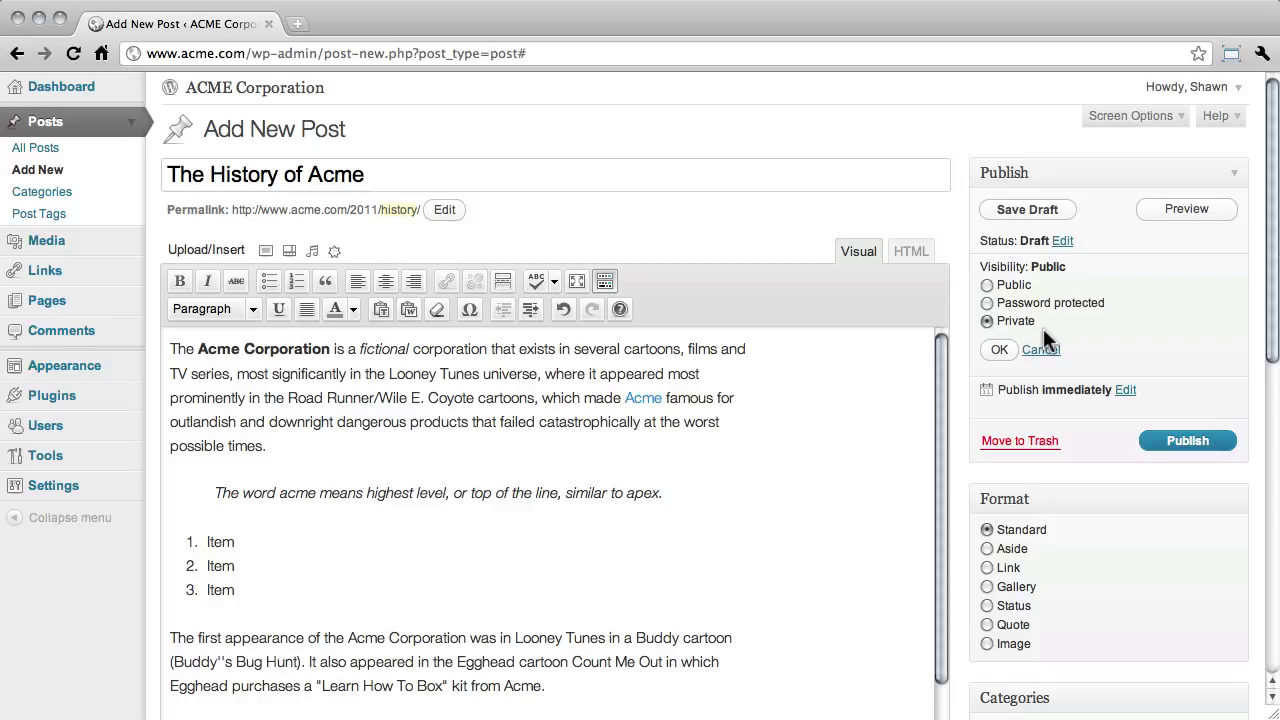
{"action": "left_click", "coordinate": [987, 285]}
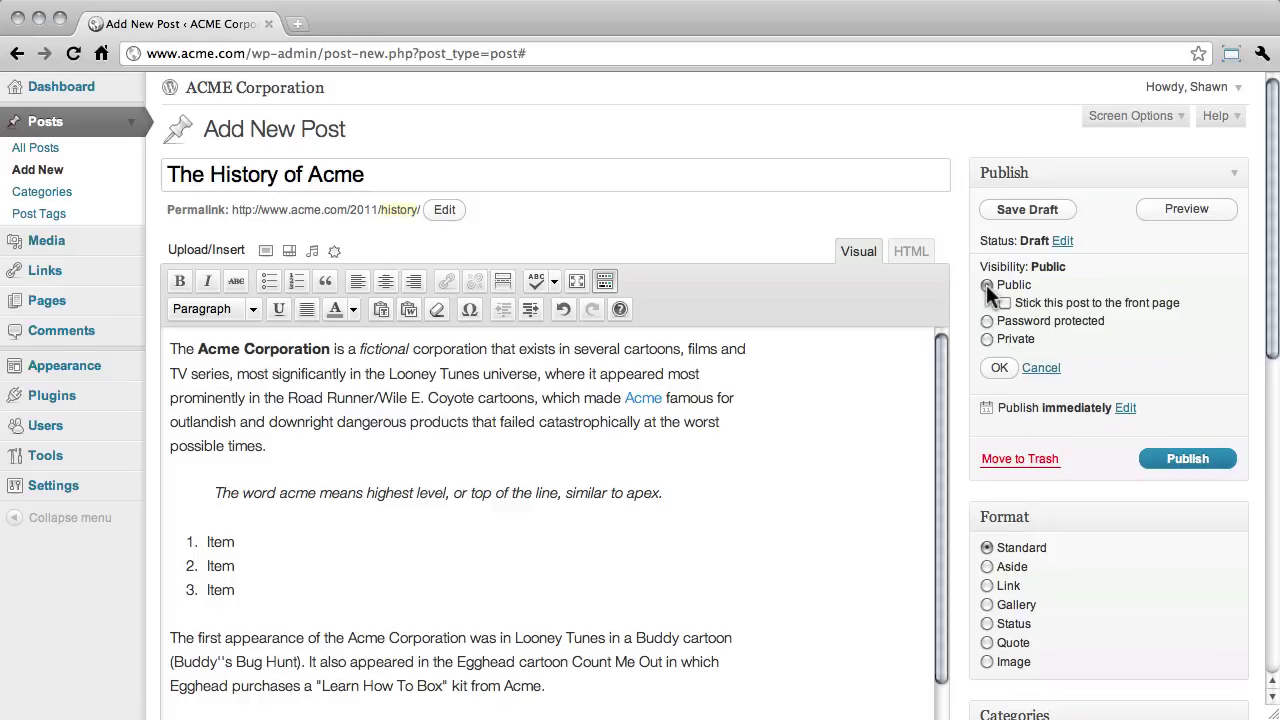
{"action": "left_click", "coordinate": [997, 367]}
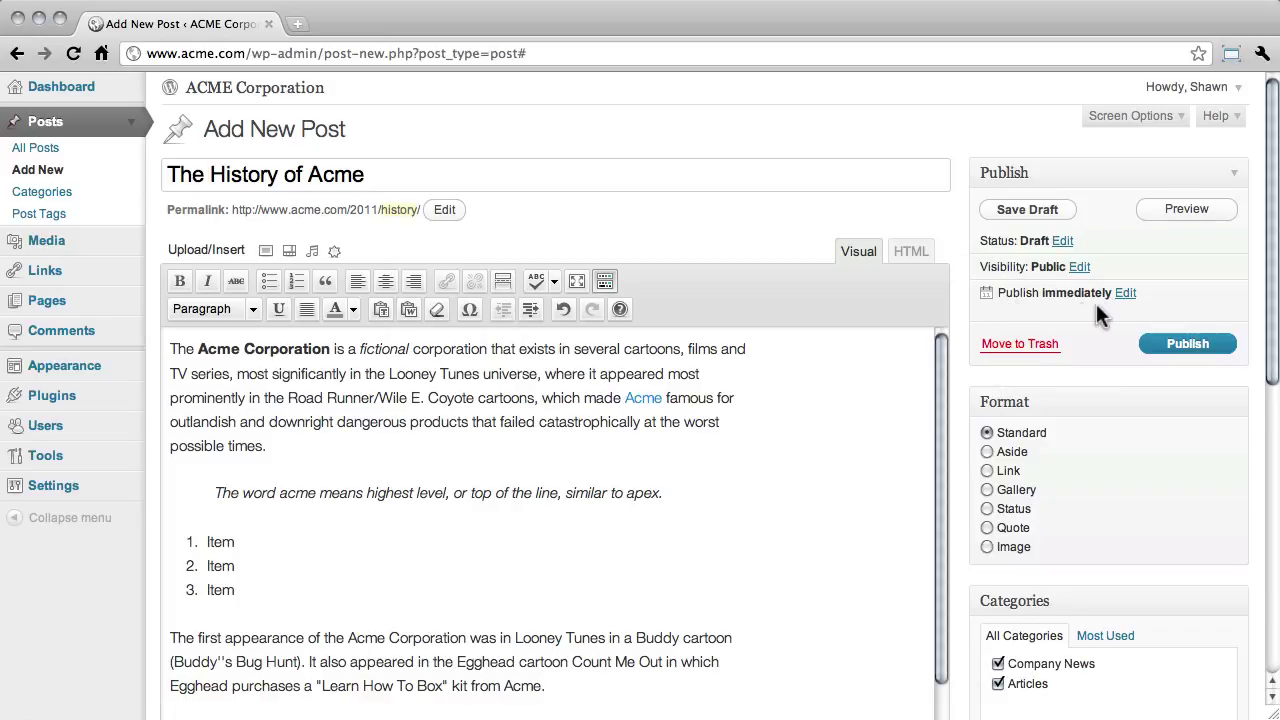
Check the publish date settings, keep immediate publication, and publish the post
{"action": "left_click", "coordinate": [1127, 294]}
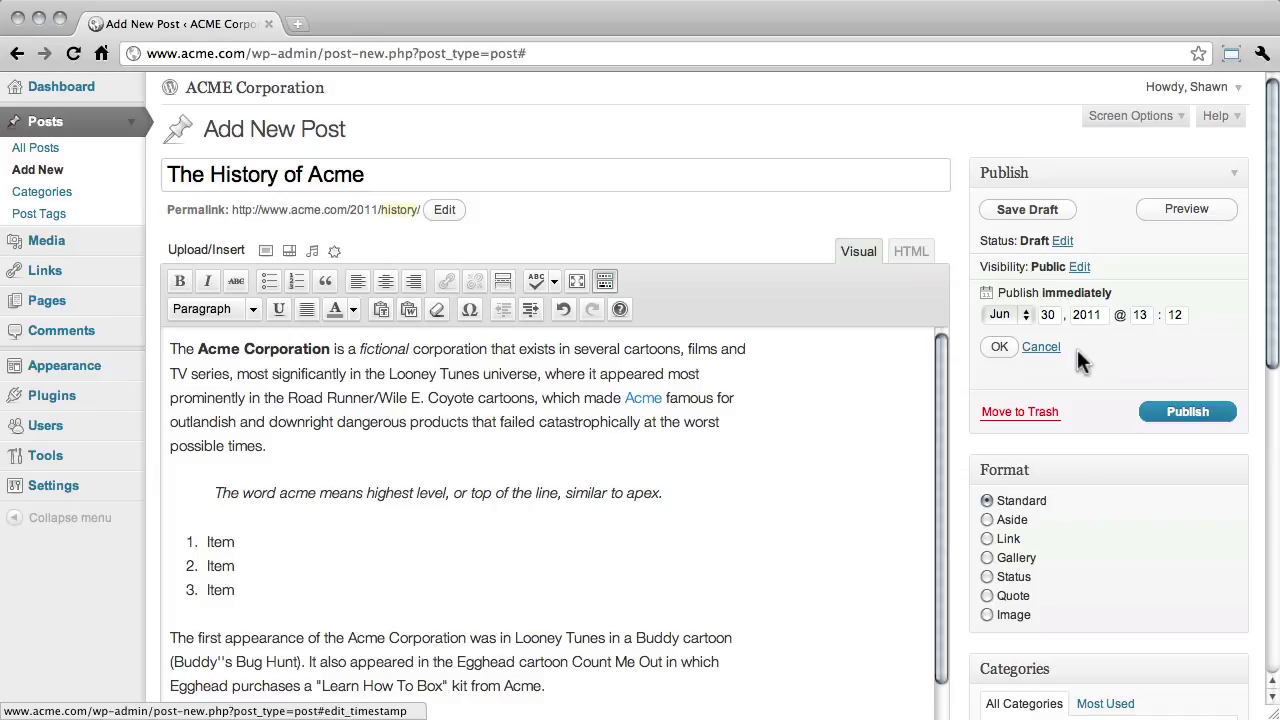
{"action": "left_click", "coordinate": [999, 347]}
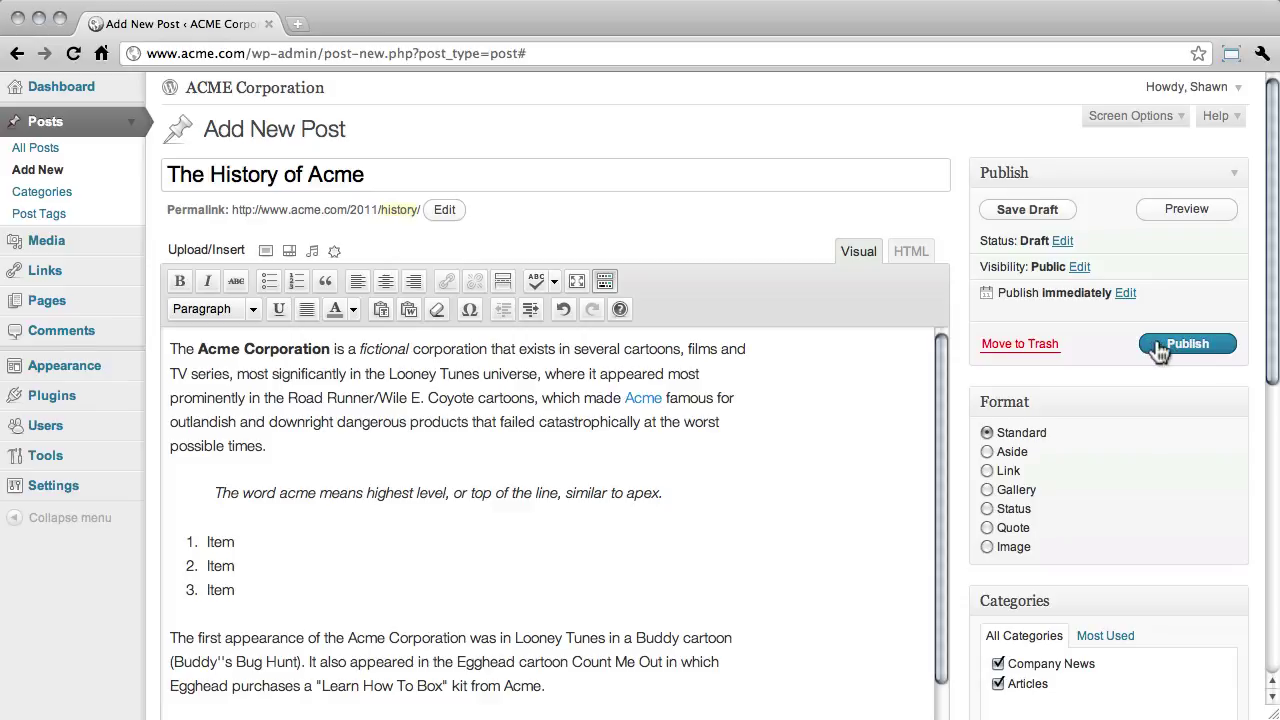
{"action": "left_click", "coordinate": [1158, 344]}
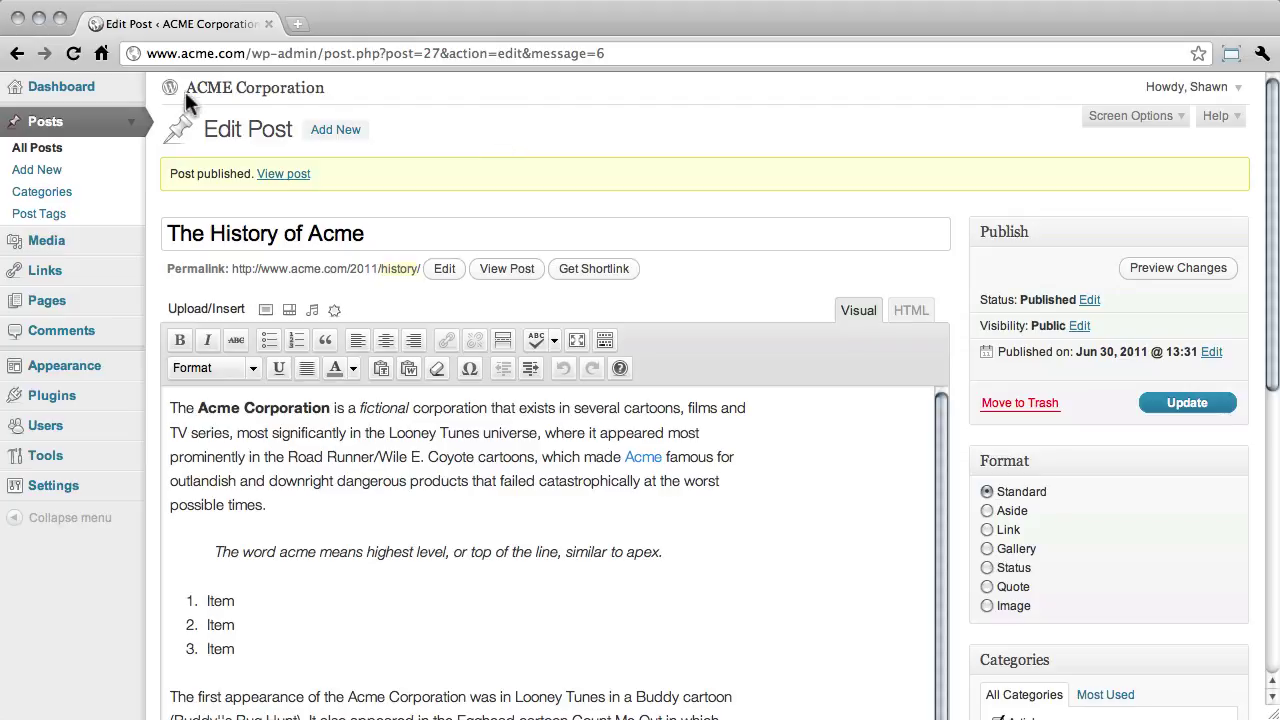
Visit the site's home page and examine the published post with its categories and tags, along with the older posts
{"action": "left_click", "coordinate": [230, 88]}
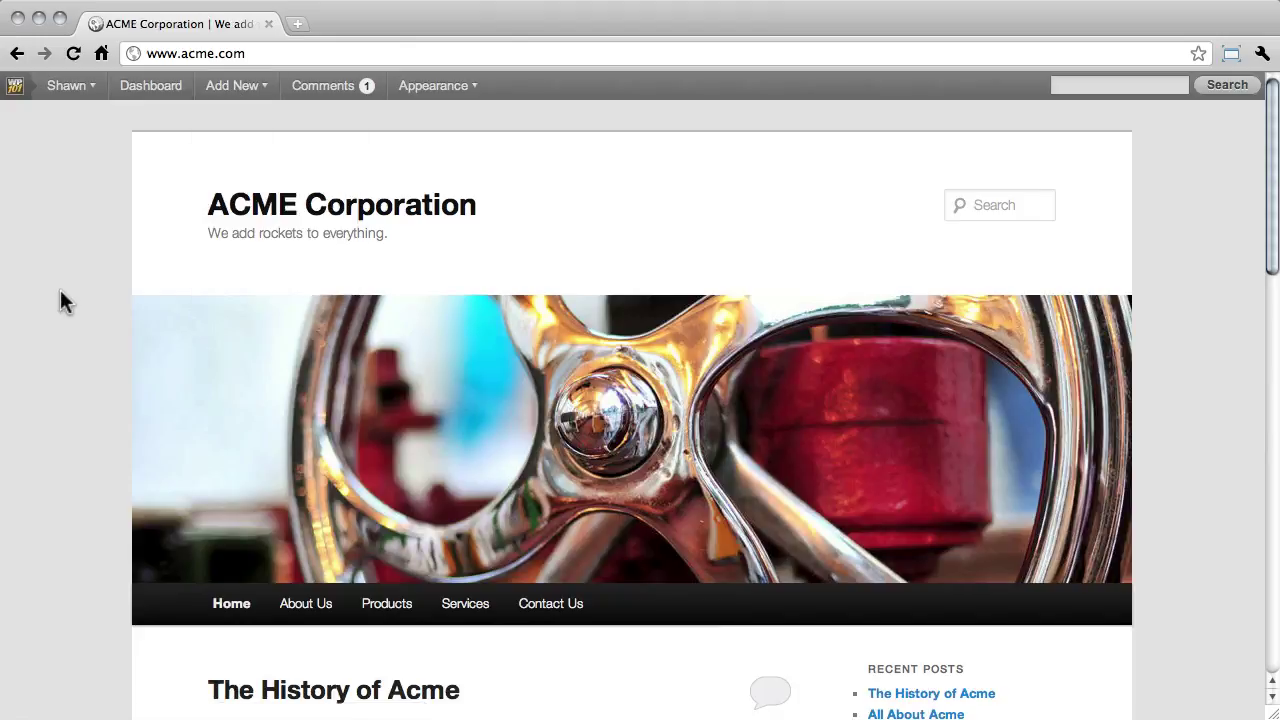
{"action": "scroll", "coordinate": [62, 298], "scroll_direction": "down", "scroll_amount": 5}
{"action": "scroll", "coordinate": [64, 301], "scroll_direction": "down", "scroll_amount": 8}
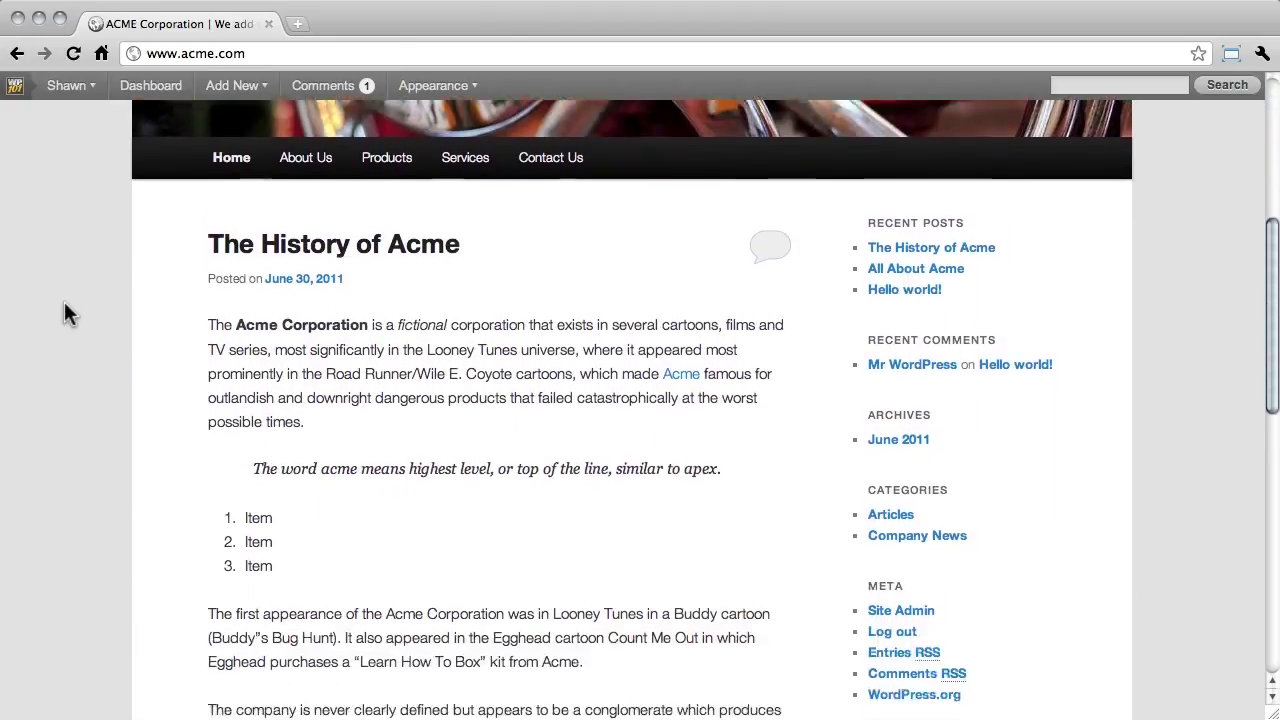
{"action": "scroll", "coordinate": [64, 313], "scroll_direction": "down", "scroll_amount": 4}
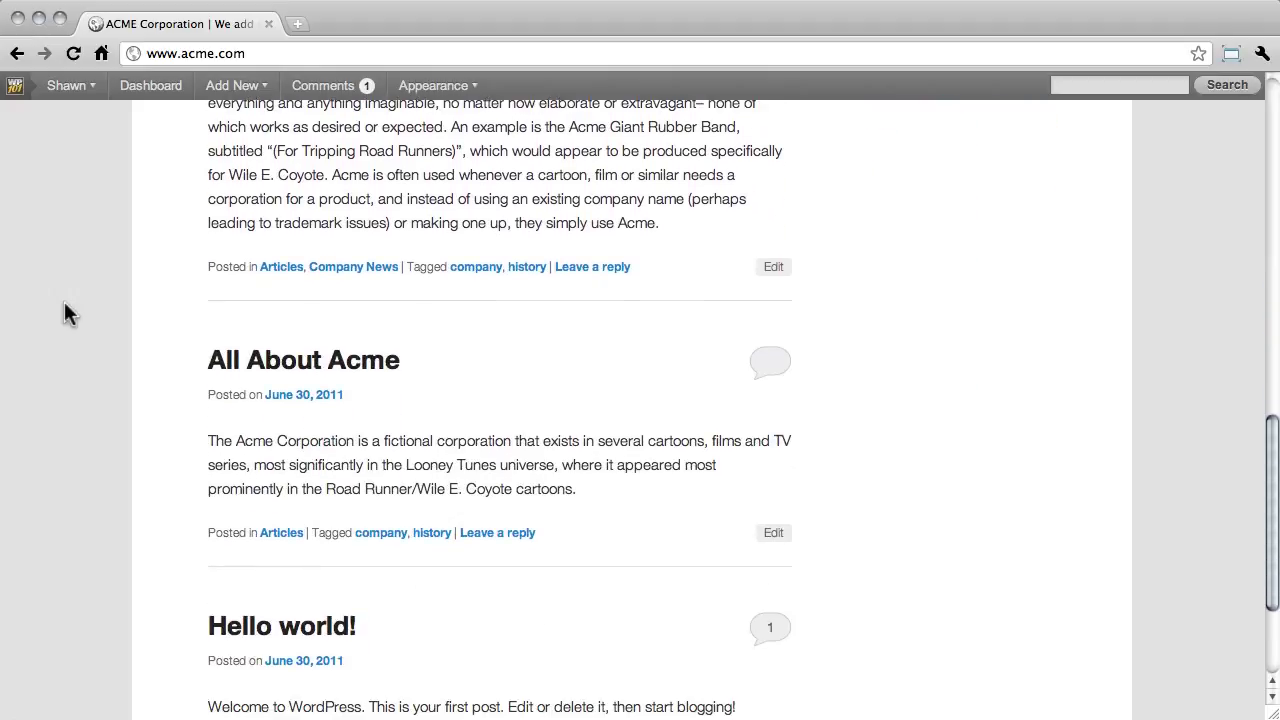
{"action": "scroll", "coordinate": [64, 313], "scroll_direction": "up", "scroll_amount": 4}
{"action": "scroll", "coordinate": [64, 301], "scroll_direction": "up", "scroll_amount": 12}
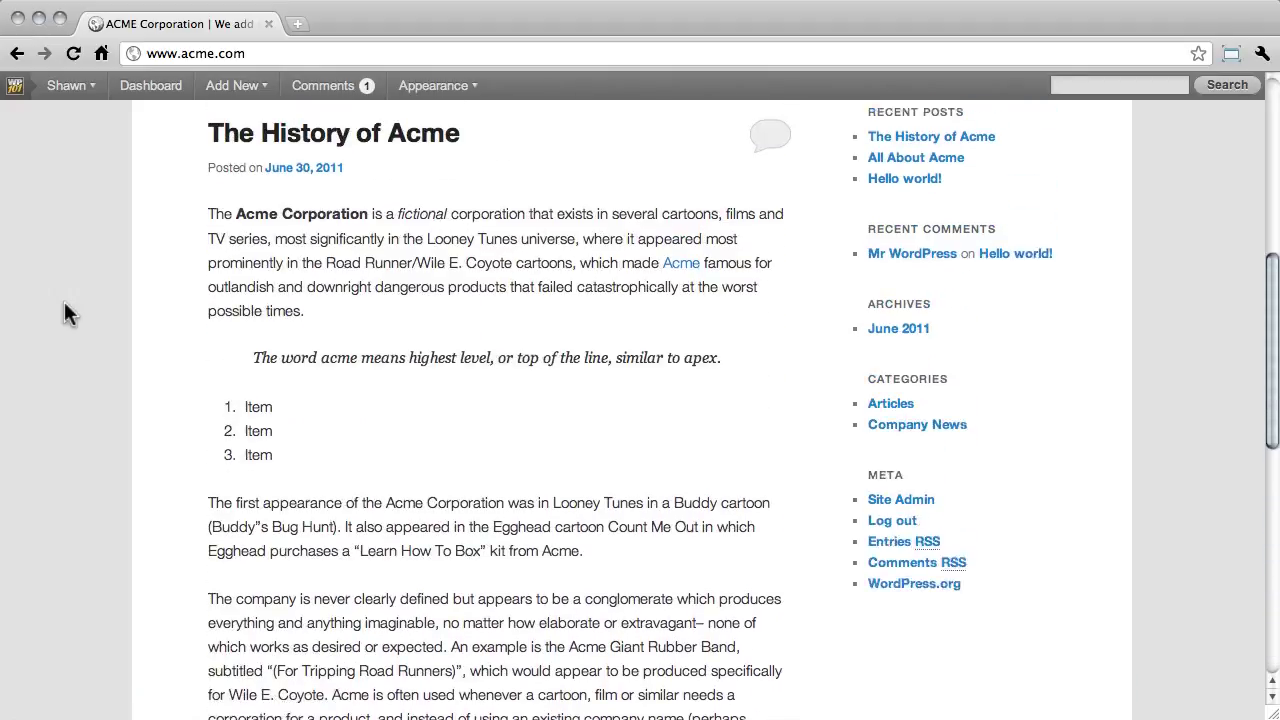